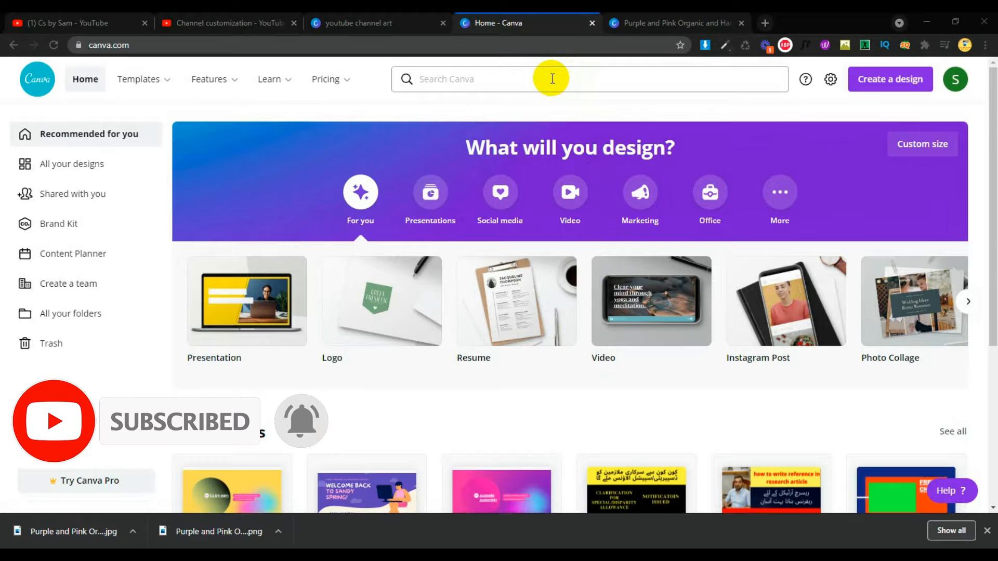
# Search Canva for "youtube" and open the YouTube Channel Art templates
pyautogui.click(552, 77)
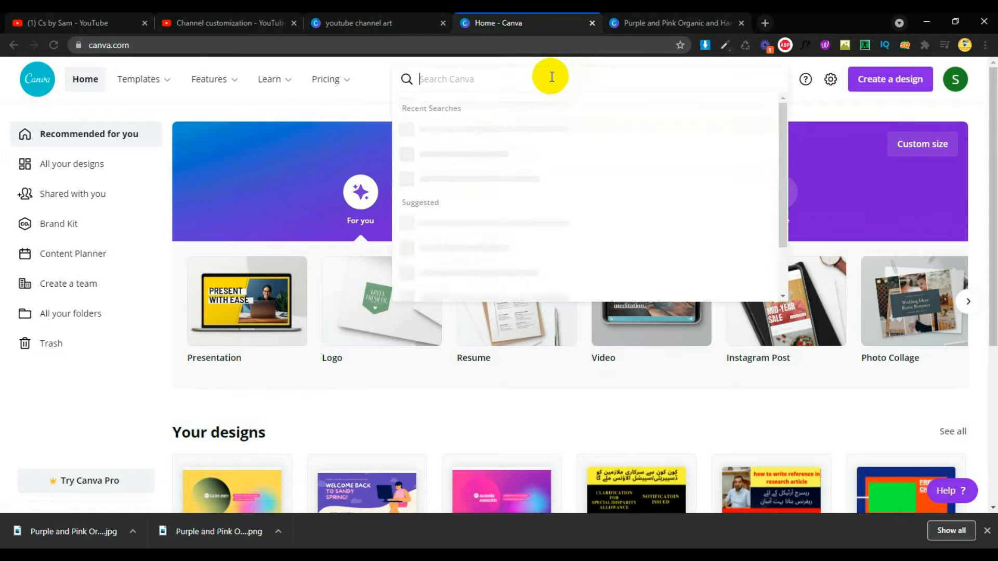
pyautogui.write('yout')
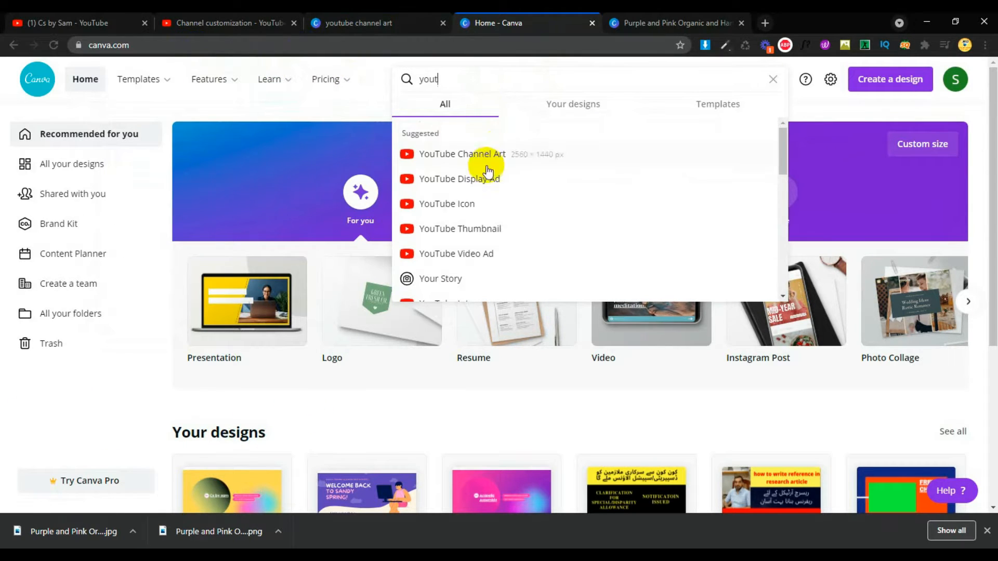
pyautogui.click(291, 109)
pyautogui.click(454, 85)
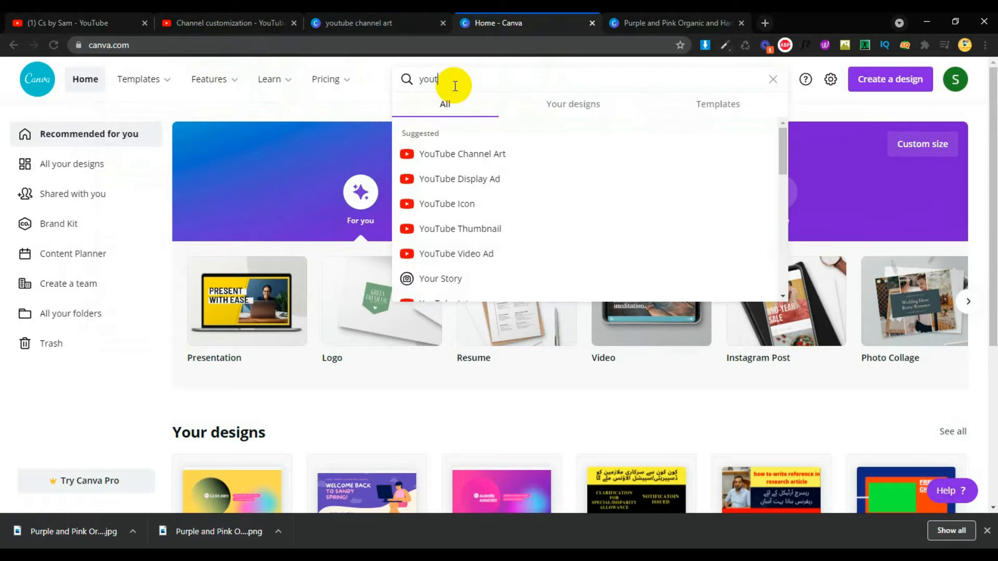
pyautogui.write('ube')
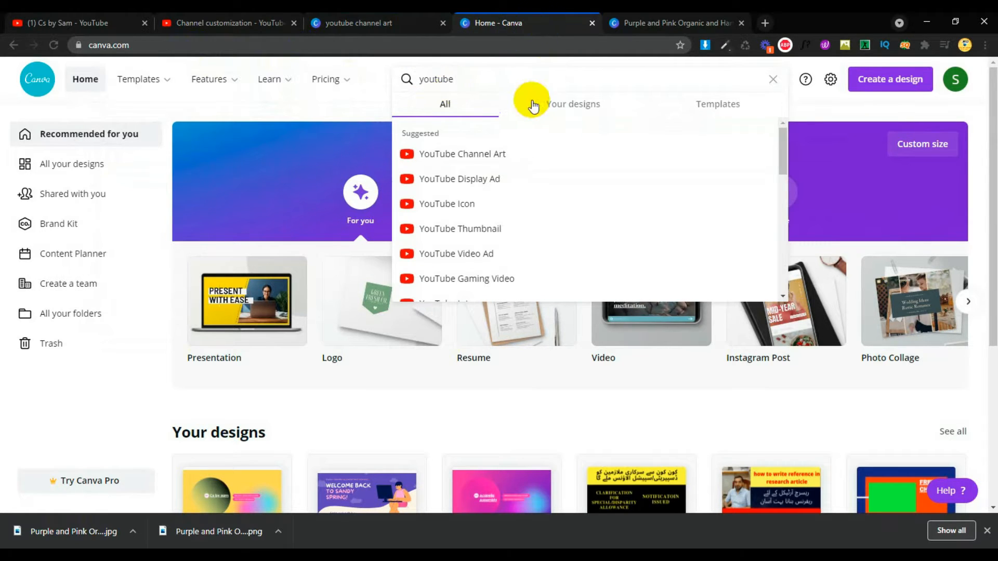
pyautogui.click(480, 154)
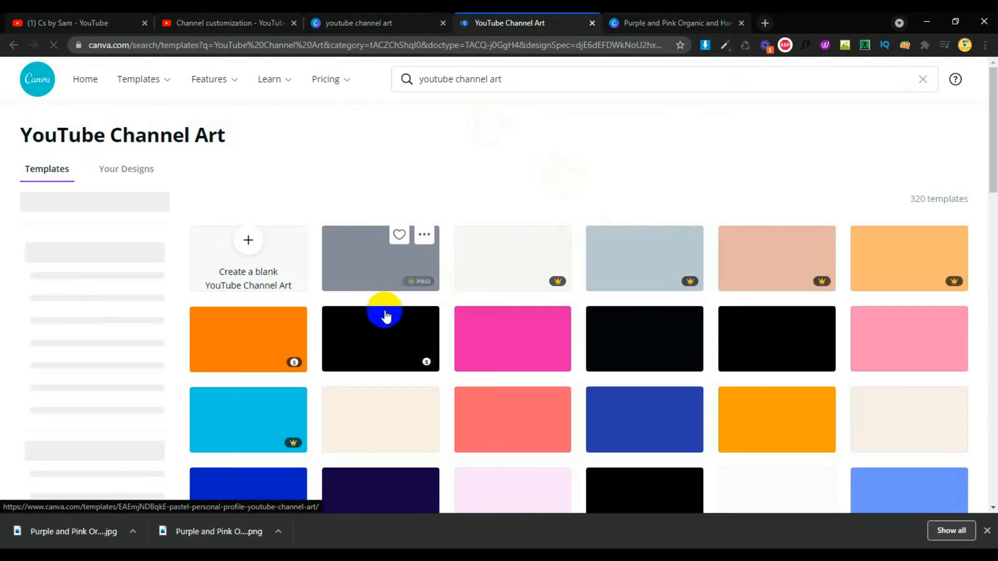
# Browse the YouTube Channel Art templates and filter them by the Free price option
pyautogui.moveTo(993, 104); pyautogui.dragTo(993, 151)
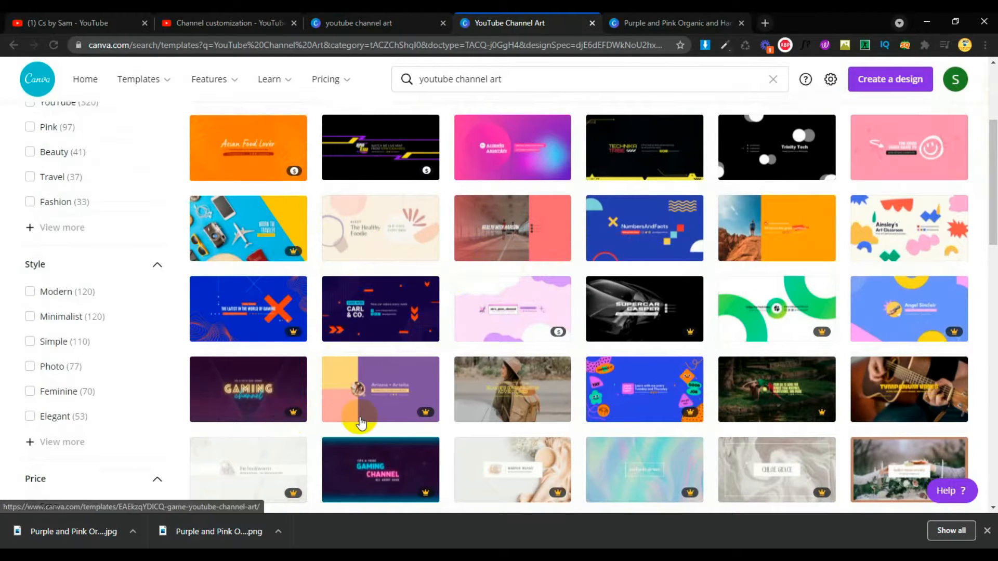
pyautogui.scroll(4, 416, 313)
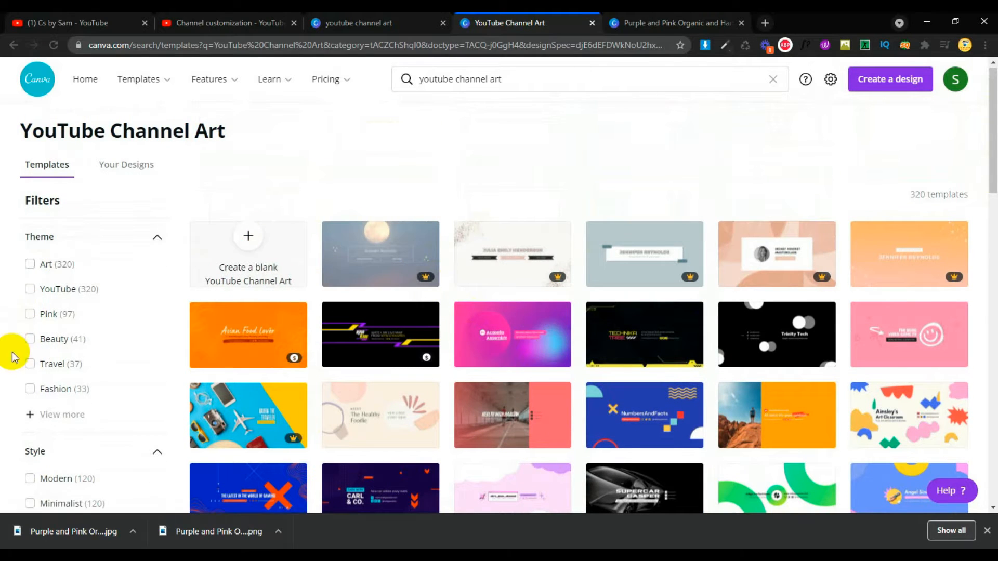
pyautogui.scroll(-7, 32, 332)
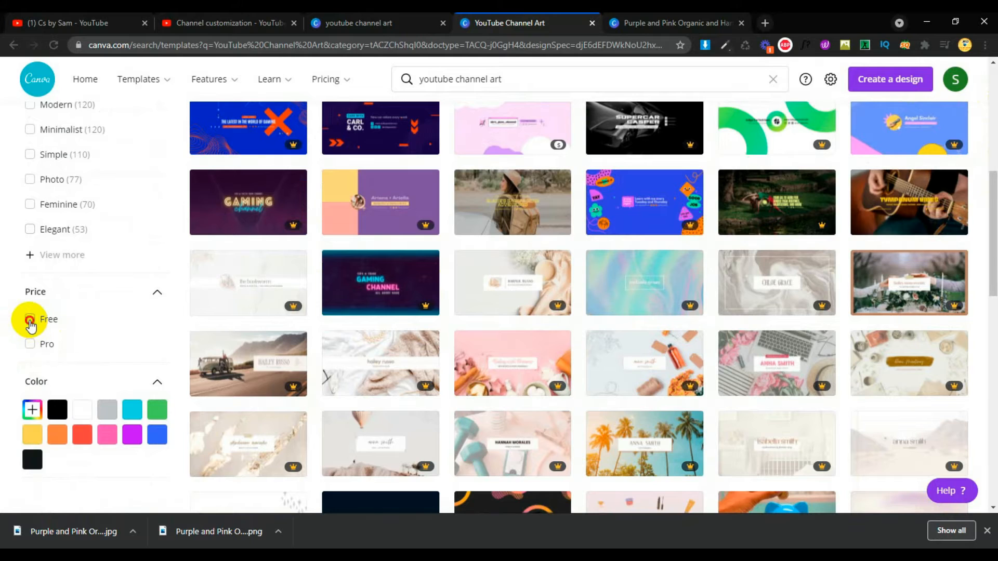
pyautogui.click(29, 320)
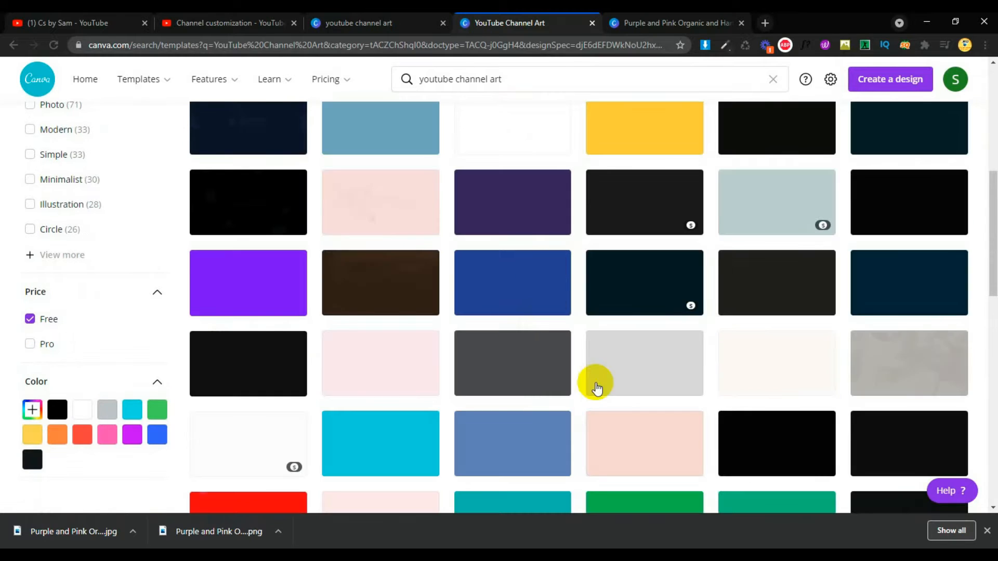
# Open the free pink and purple gradient "Acapella Assembly" channel art template for editing
pyautogui.scroll(5, 639, 386)
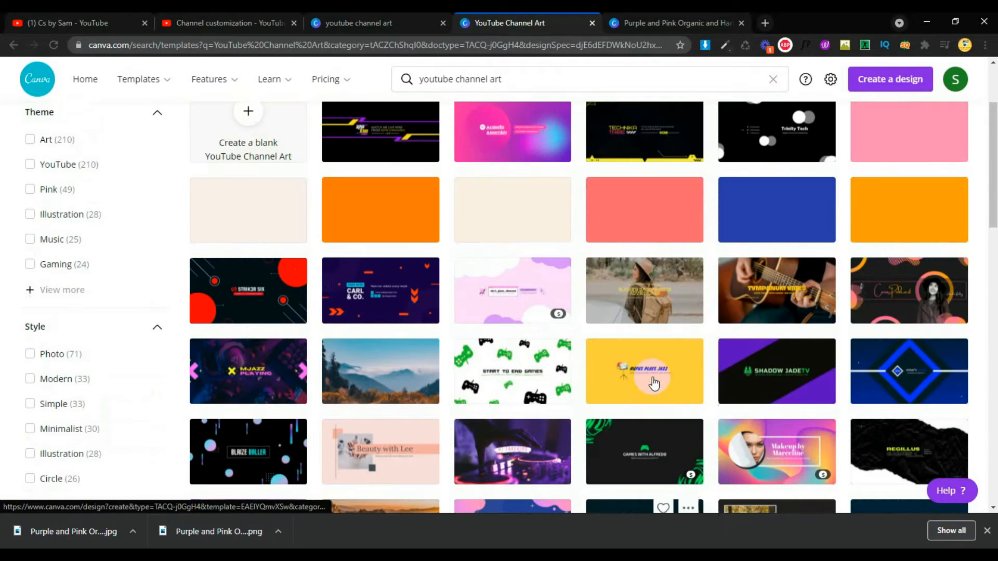
pyautogui.scroll(1, 642, 398)
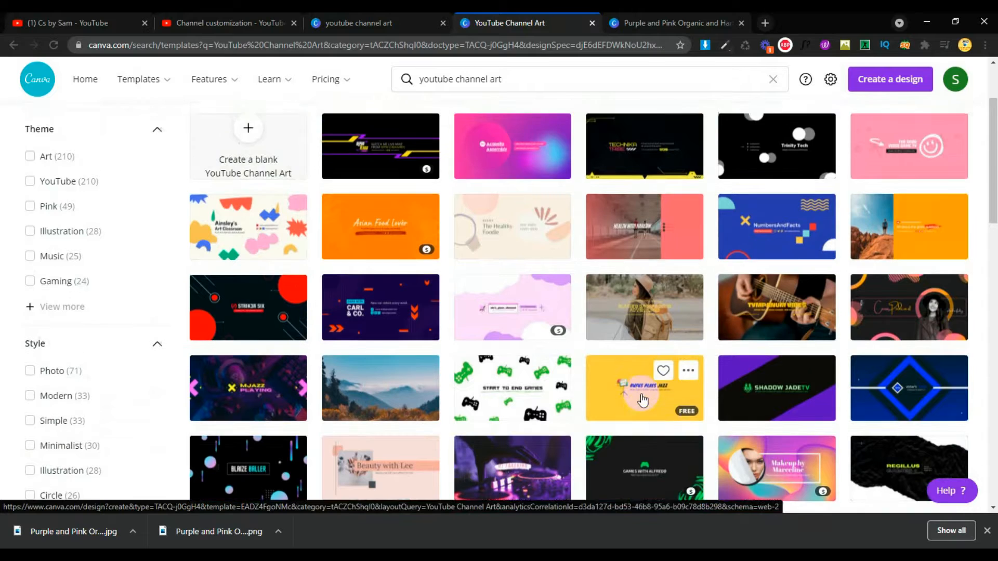
pyautogui.scroll(2, 642, 400)
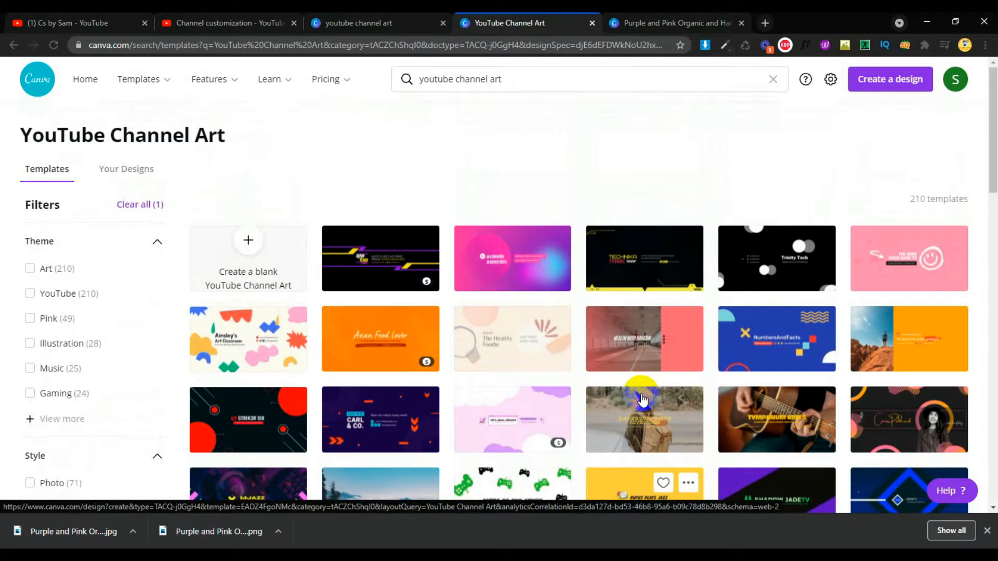
pyautogui.click(522, 264)
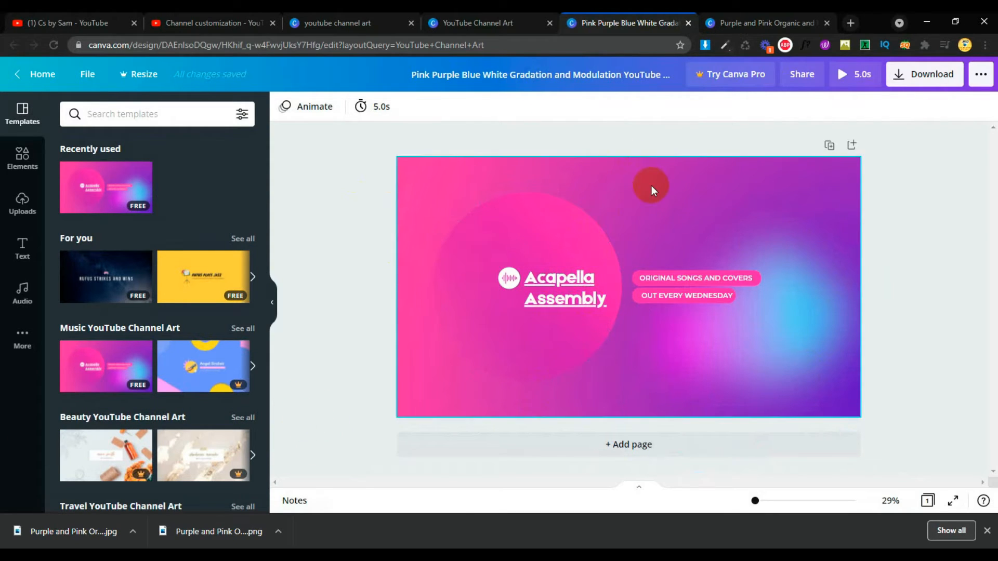
# Change the banner's background colour to yellow
pyautogui.click(634, 170)
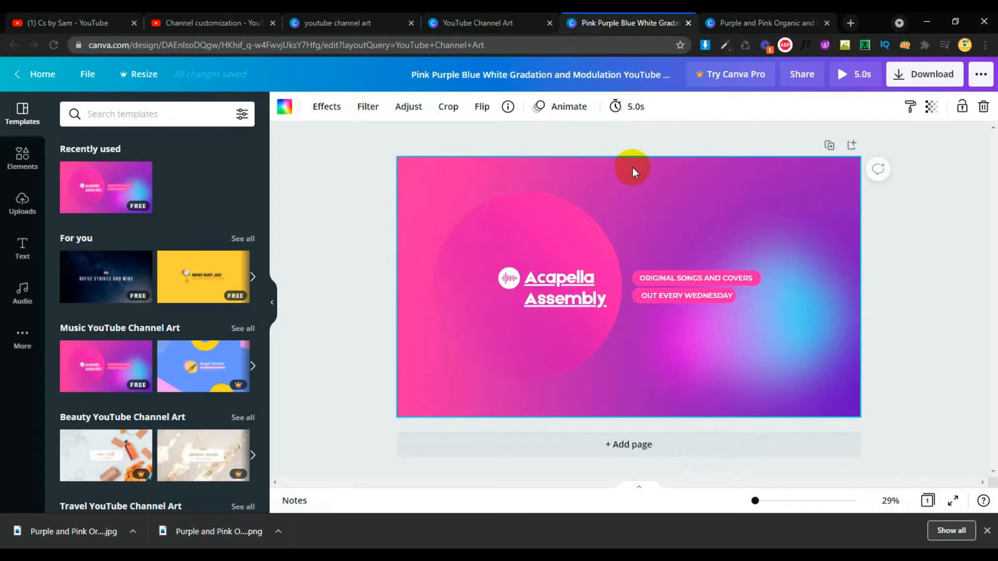
pyautogui.click(282, 111)
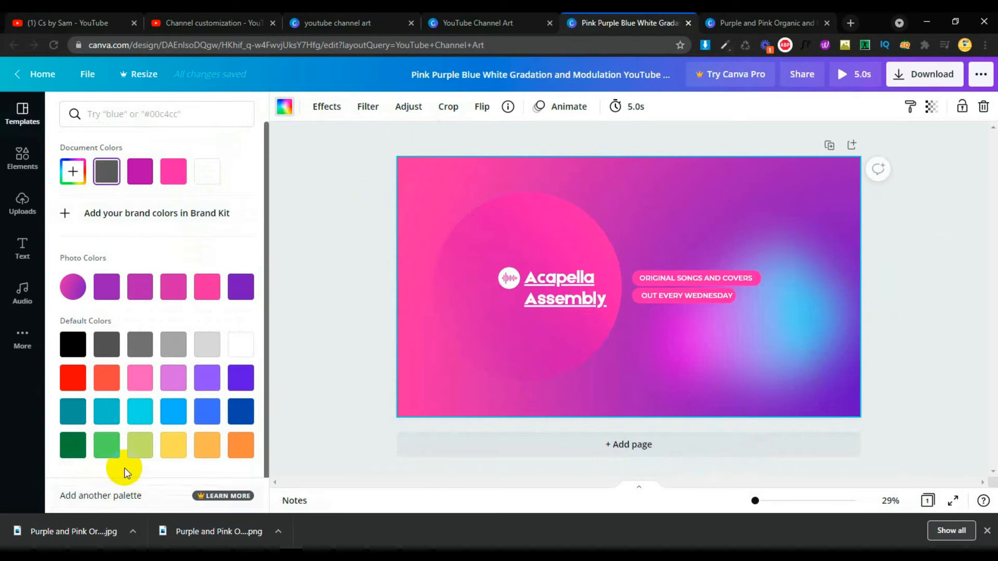
pyautogui.click(173, 444)
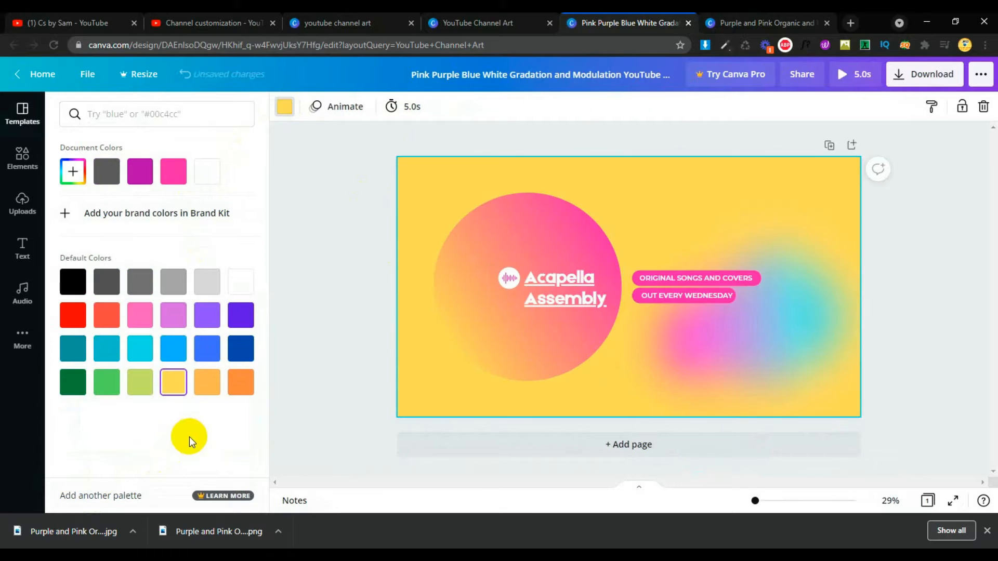
# Recolour the large gradient circle, setting its first colour to black and its second to light cyan
pyautogui.click(550, 248)
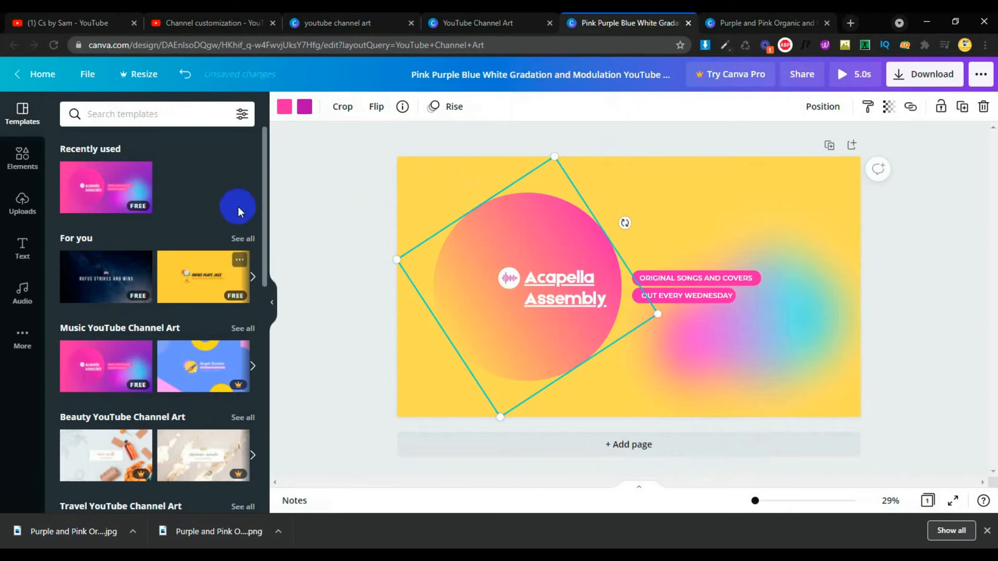
pyautogui.click(286, 109)
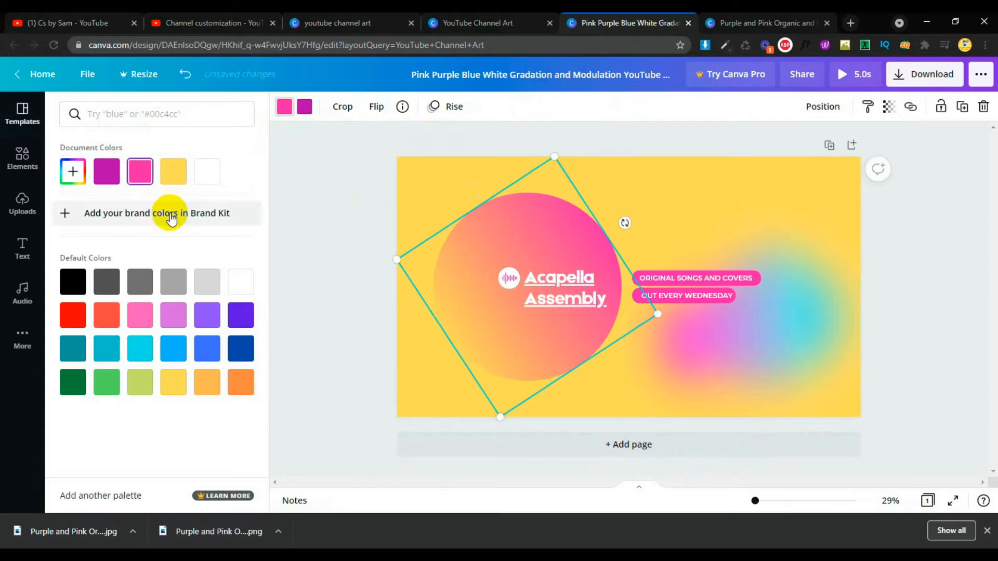
pyautogui.click(73, 281)
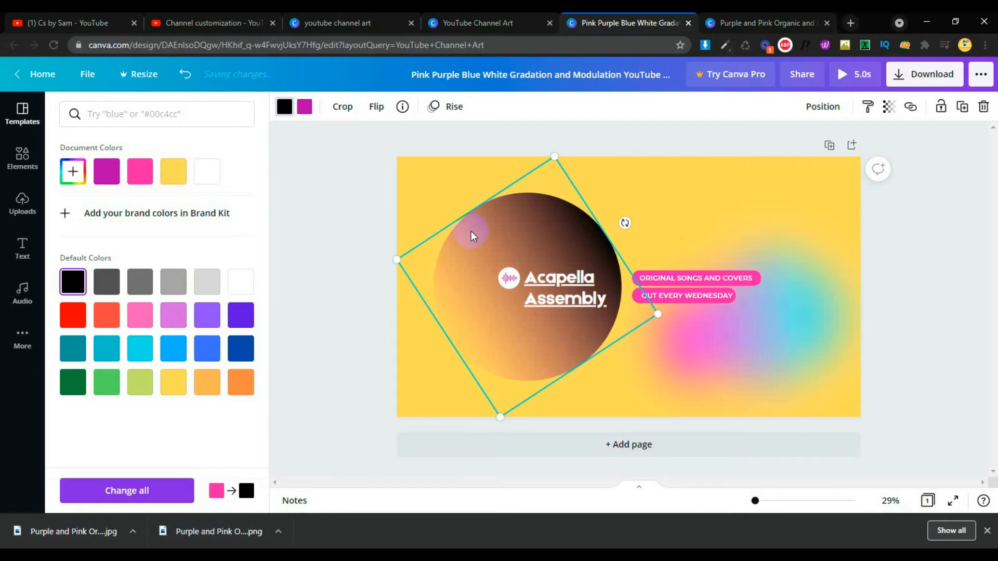
pyautogui.click(305, 106)
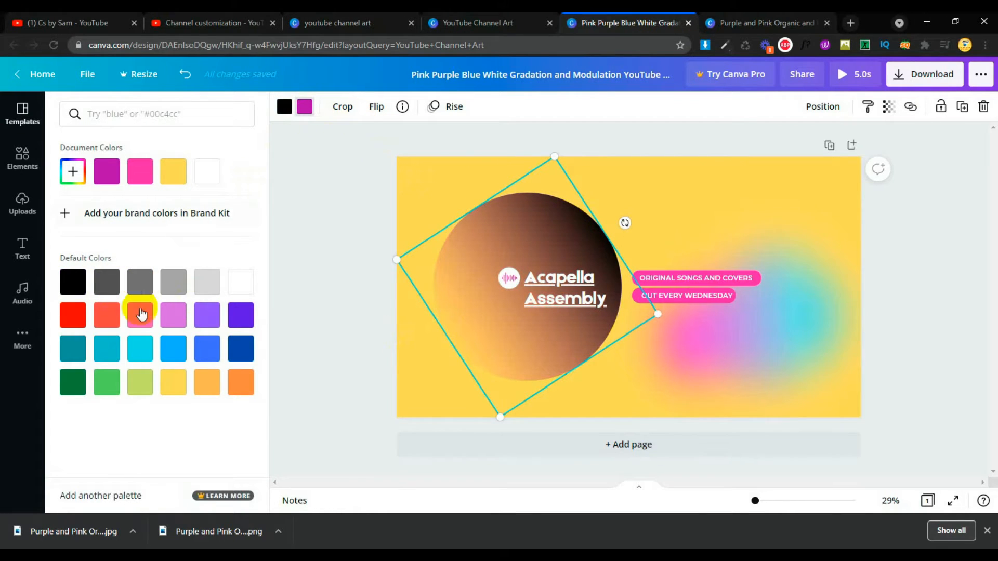
pyautogui.click(147, 352)
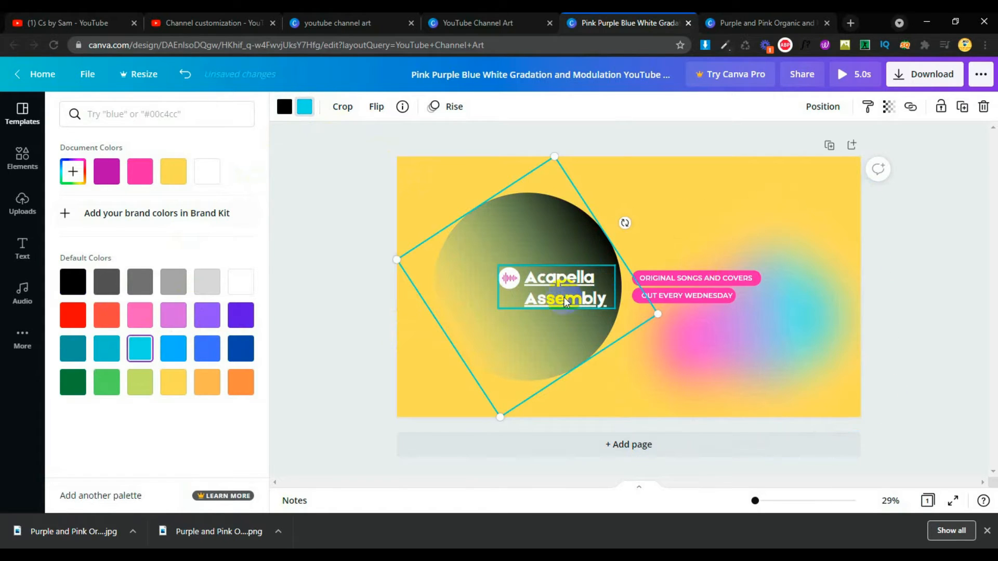
# Replace the "Acapella Assembly" title with "Cs By Sam" and delete the sound-wave icon beside it
pyautogui.click(540, 284)
pyautogui.doubleClick(539, 284)
pyautogui.moveTo(528, 279); pyautogui.dragTo(575, 290)
pyautogui.press('BackSpace')
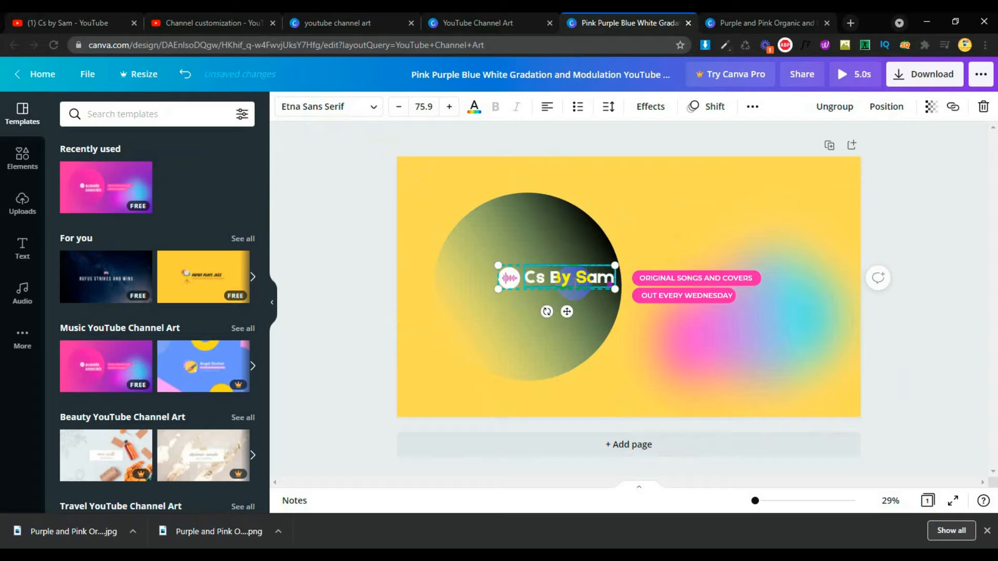
pyautogui.click(514, 281)
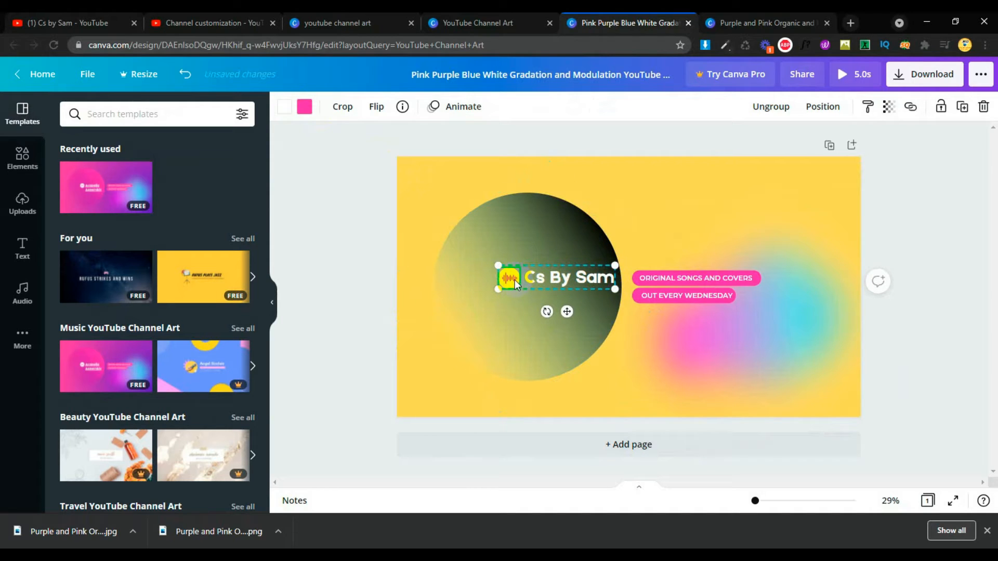
pyautogui.press('Delete')
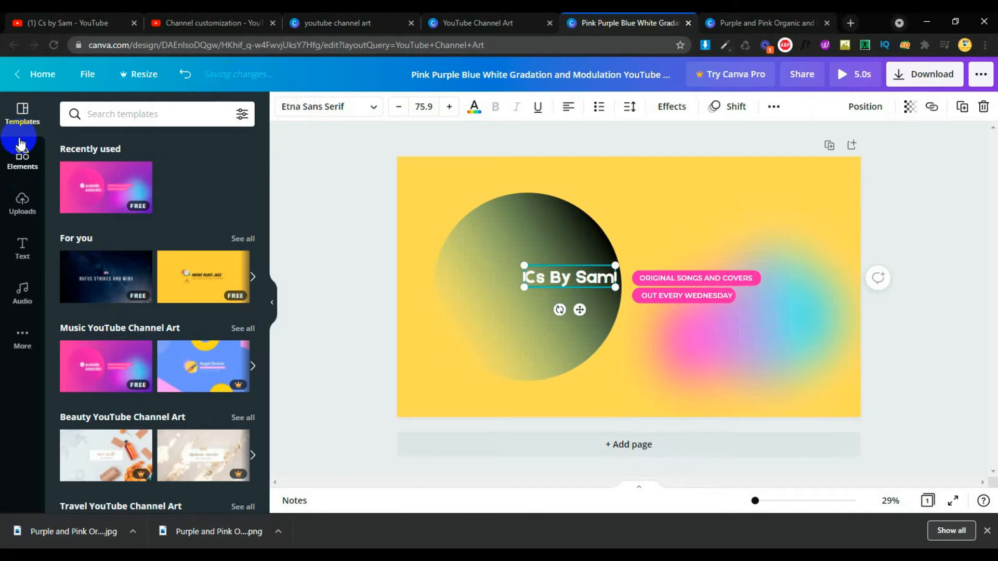
# Upload the LogoCSBYSAM image from the "cs by sam" folder on Local Disk (D:)
pyautogui.click(24, 203)
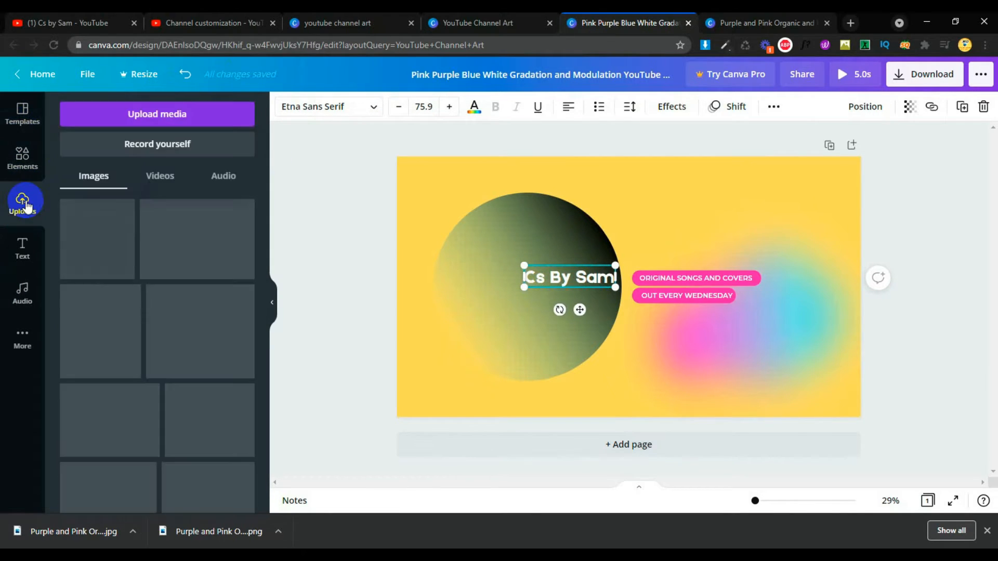
pyautogui.click(156, 113)
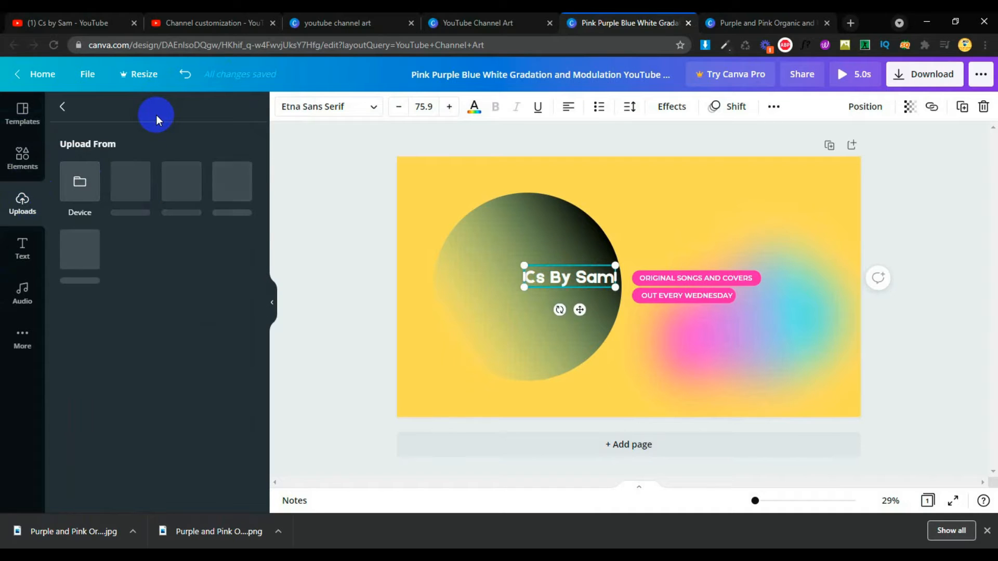
pyautogui.click(87, 184)
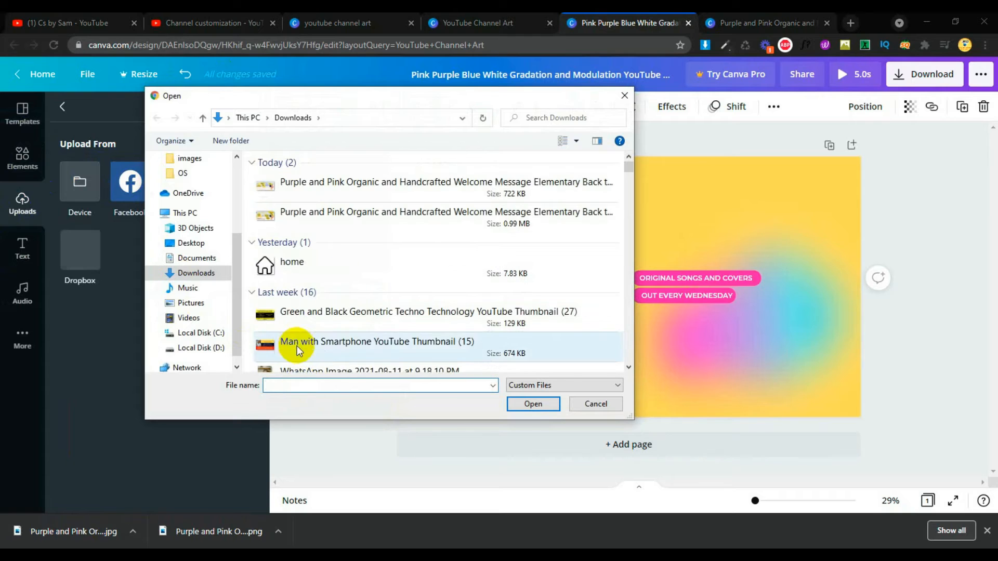
pyautogui.click(200, 347)
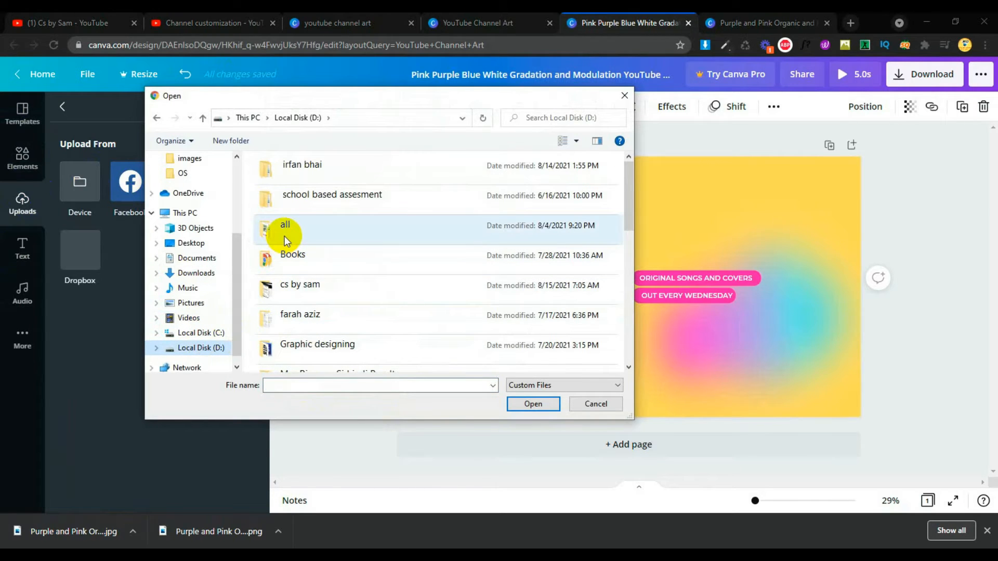
pyautogui.doubleClick(304, 292)
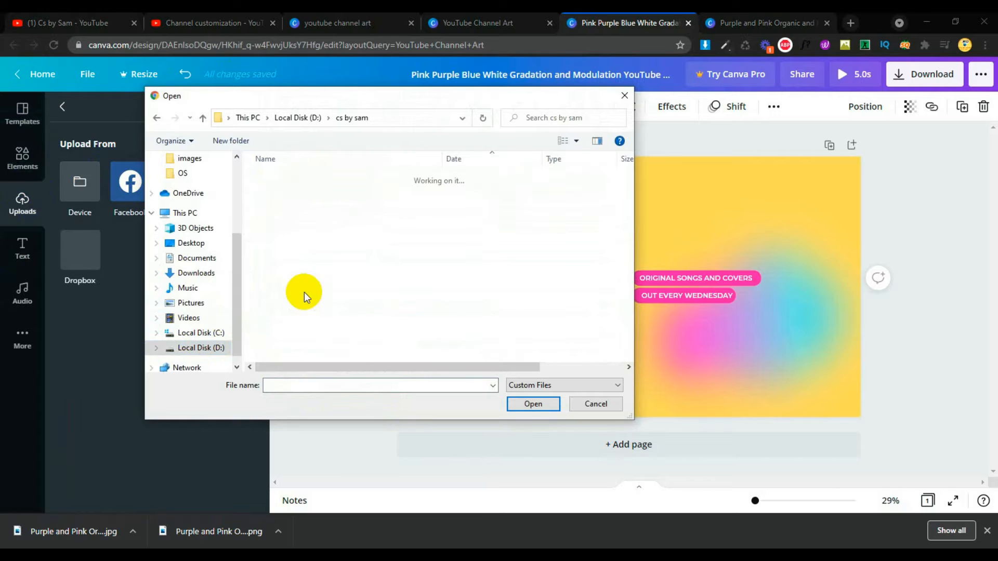
pyautogui.scroll(-10, 515, 273)
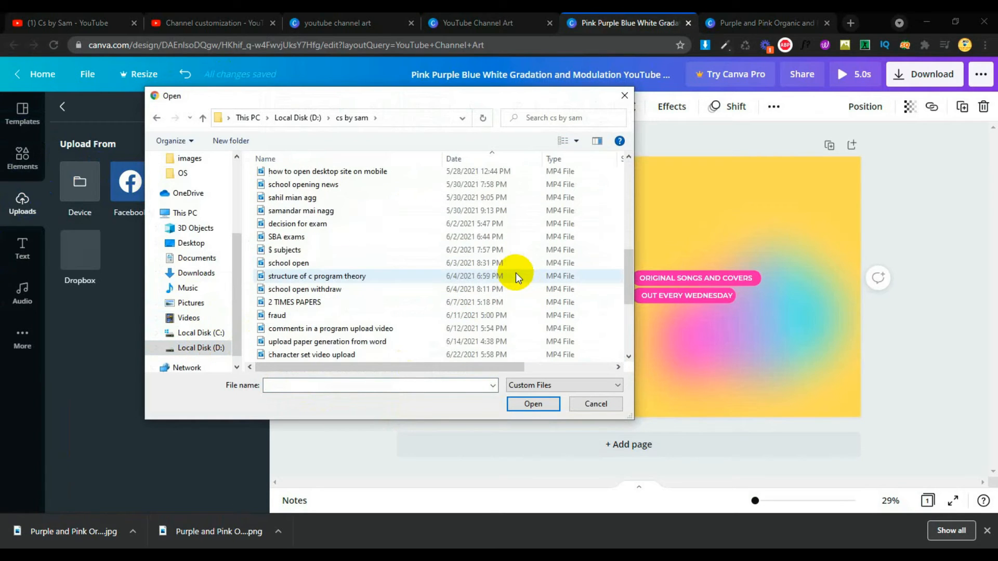
pyautogui.scroll(-4, 515, 273)
pyautogui.click(270, 315)
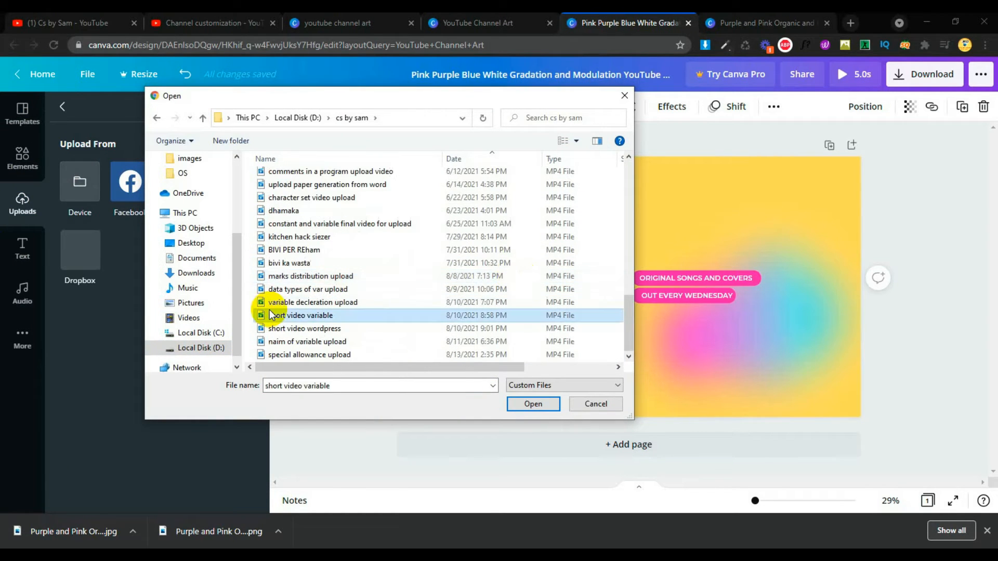
pyautogui.press('l')
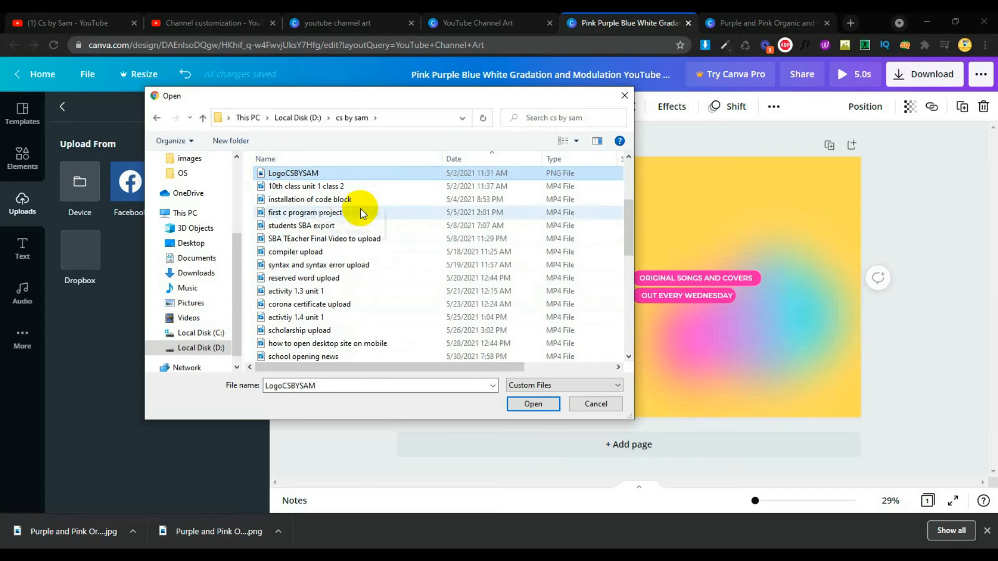
pyautogui.click(533, 404)
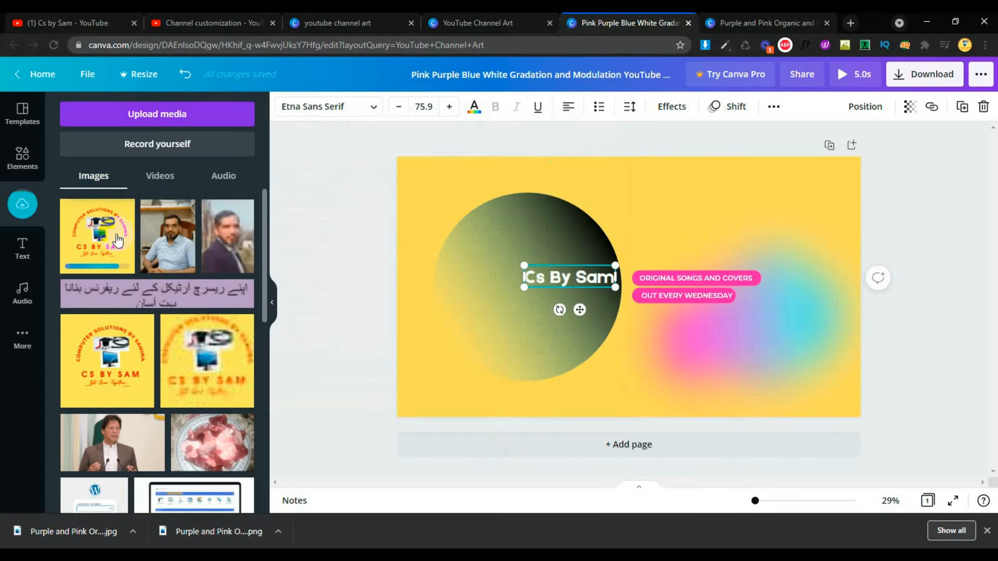
# Place the uploaded logo on the large circle and shrink it to fit beside the "Cs By Sam" title
pyautogui.moveTo(96, 244); pyautogui.dragTo(536, 322)
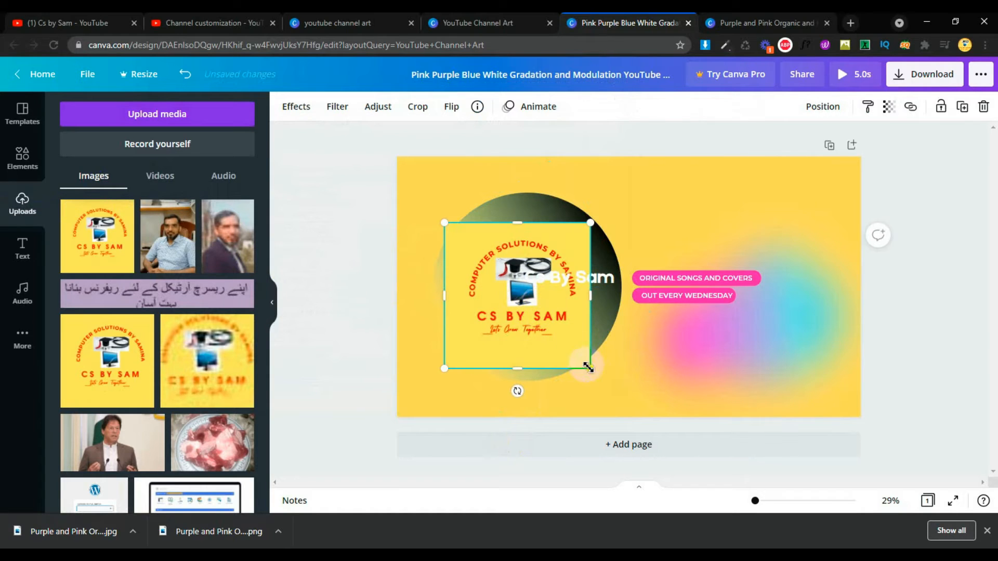
pyautogui.moveTo(589, 369); pyautogui.dragTo(491, 290)
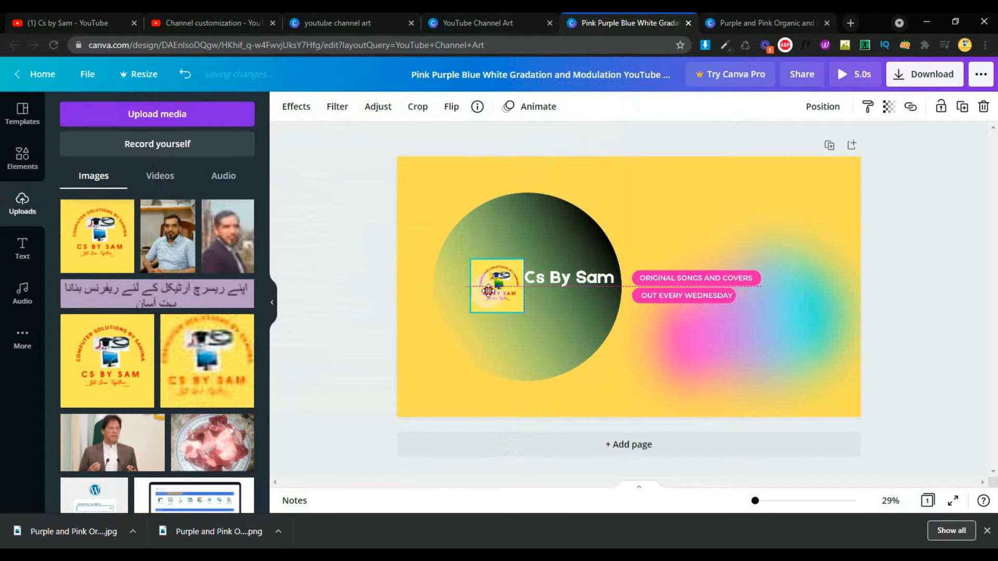
# Replace the "Original Songs and Covers" text with "THIS CHANNEL COVERS THE COMPUTER SCIENCE LECTURES FOR MATRIC & ICS"
pyautogui.click(678, 278)
pyautogui.doubleClick(678, 279)
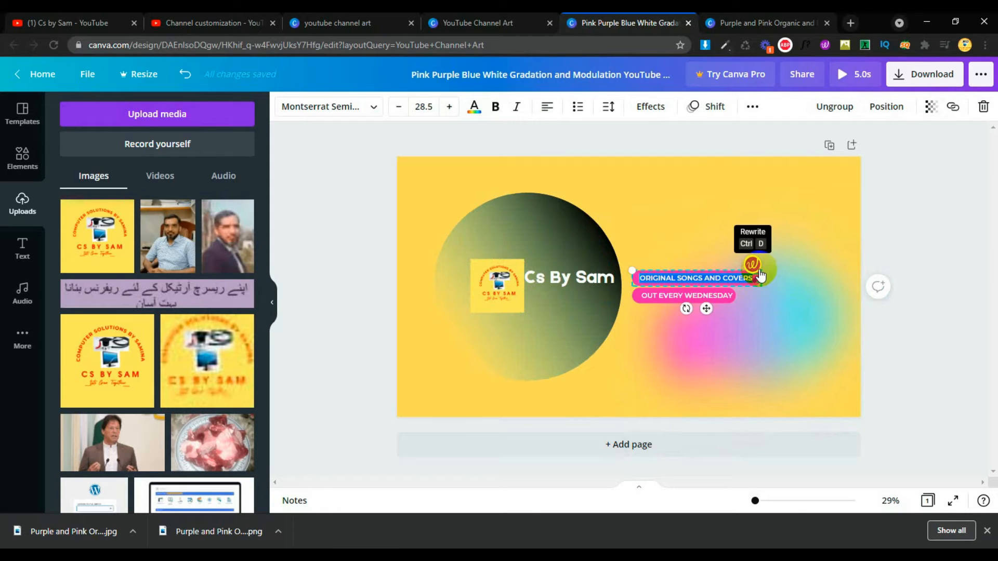
pyautogui.write('THIS CHANNEL')
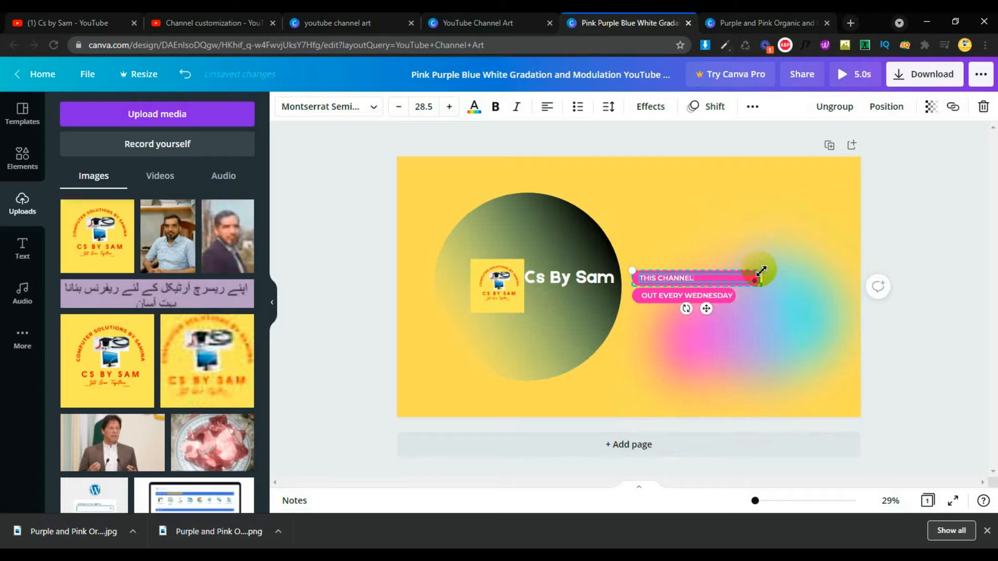
pyautogui.write(' COVERS THE COM')
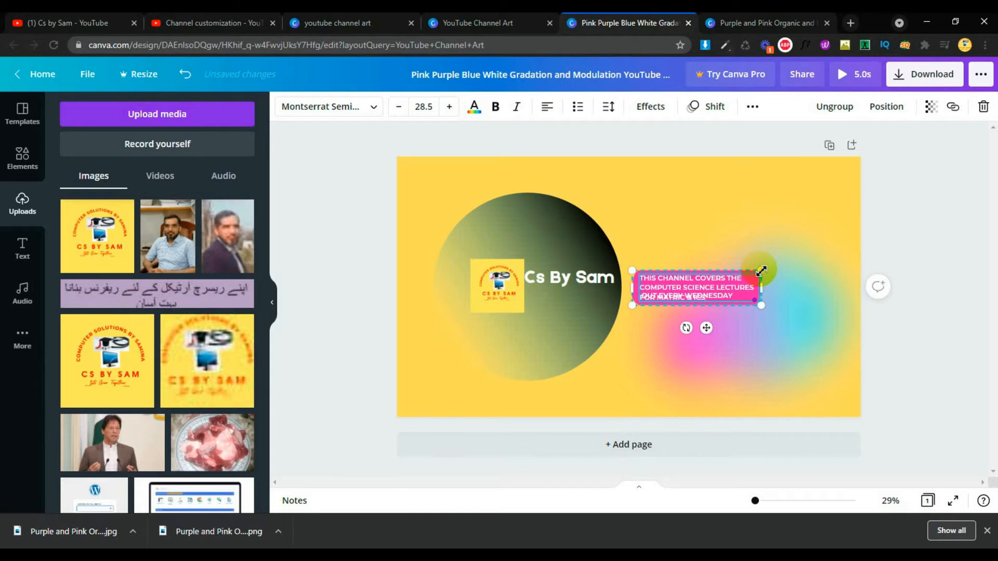
# Separate the overlapping labels by moving "Out Every Wednesday" down and the channel description label up
pyautogui.doubleClick(691, 285)
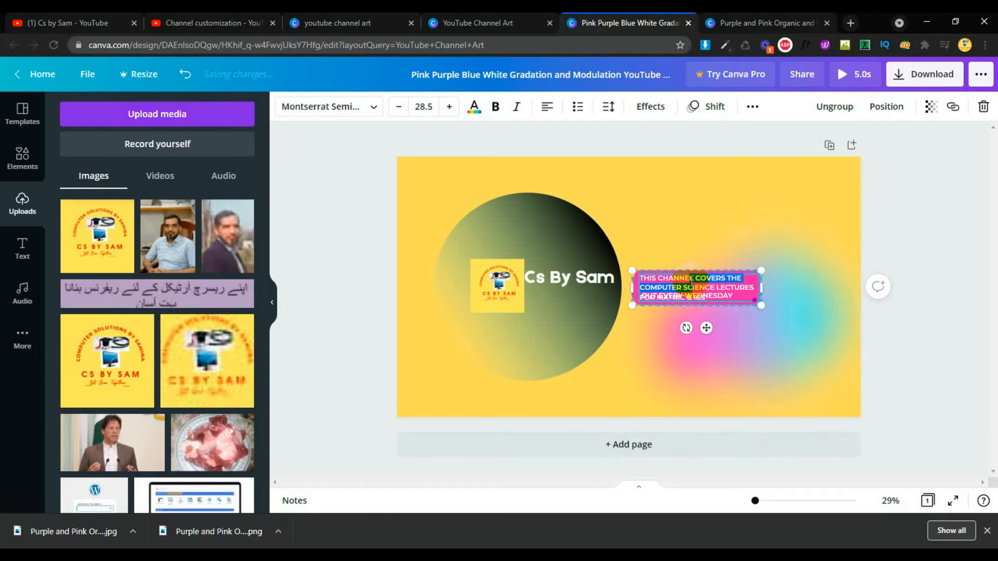
pyautogui.click(701, 290)
pyautogui.click(701, 291)
pyautogui.click(689, 296)
pyautogui.moveTo(690, 296); pyautogui.dragTo(697, 327)
pyautogui.moveTo(687, 289); pyautogui.dragTo(674, 249)
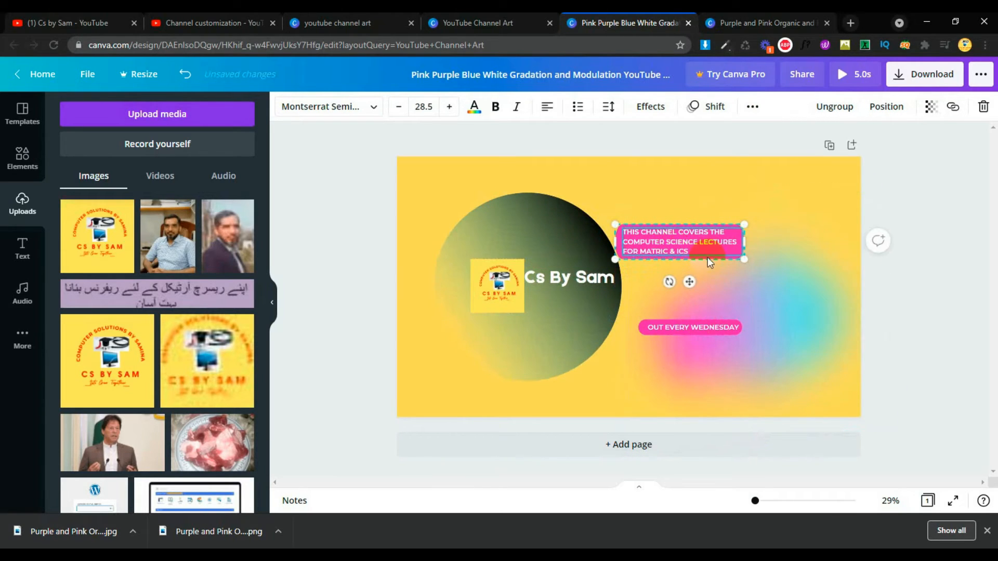
# Recolour the channel description label's background black and widen it to the banner's right edge
pyautogui.click(731, 254)
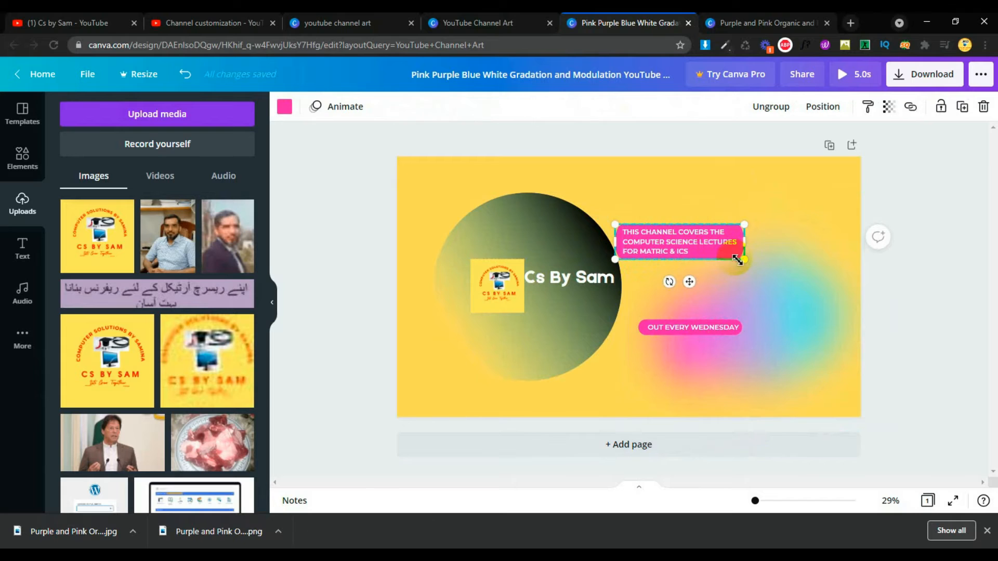
pyautogui.click(284, 107)
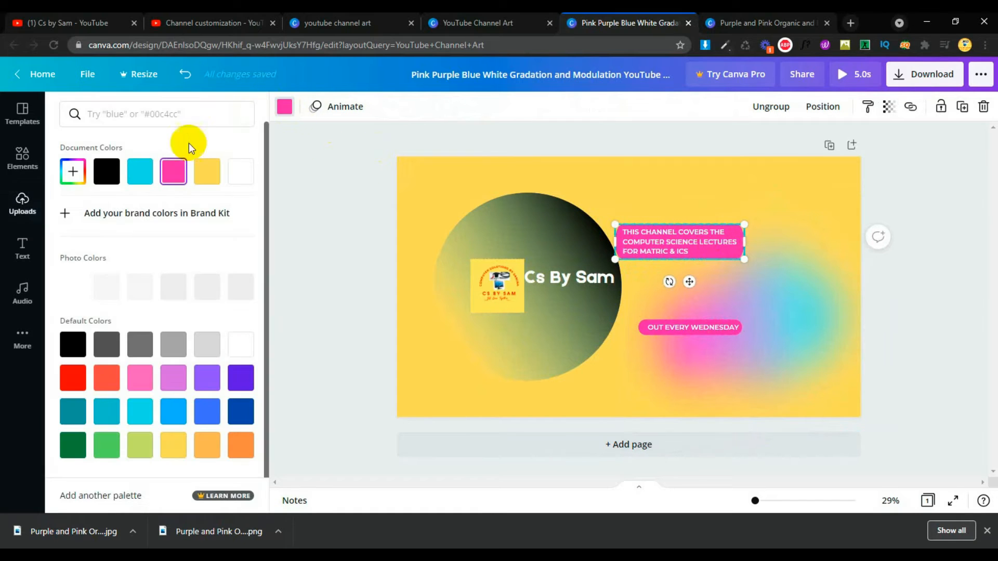
pyautogui.click(105, 170)
pyautogui.moveTo(740, 245); pyautogui.dragTo(865, 245)
# Set the black label's text to Open Sans Extra Bold at size 39.5
pyautogui.click(657, 235)
pyautogui.click(680, 239)
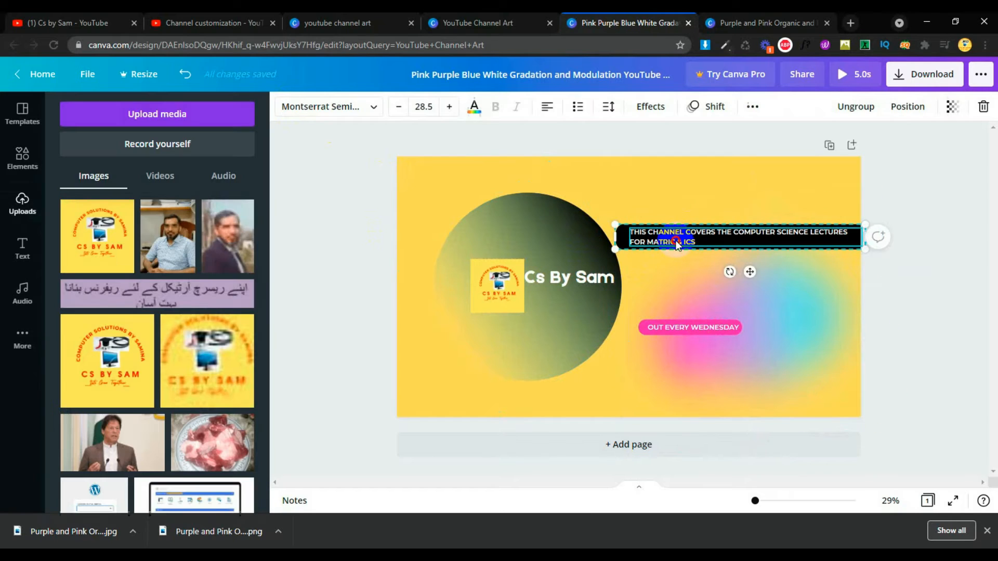
pyautogui.moveTo(680, 239); pyautogui.dragTo(675, 242)
pyautogui.click(449, 106)
pyautogui.click(449, 106)
pyautogui.click(449, 106)
pyautogui.click(449, 106)
pyautogui.click(449, 106)
pyautogui.click(449, 106)
pyautogui.click(449, 106)
pyautogui.click(449, 107)
pyautogui.click(449, 106)
pyautogui.click(449, 107)
pyautogui.click(449, 106)
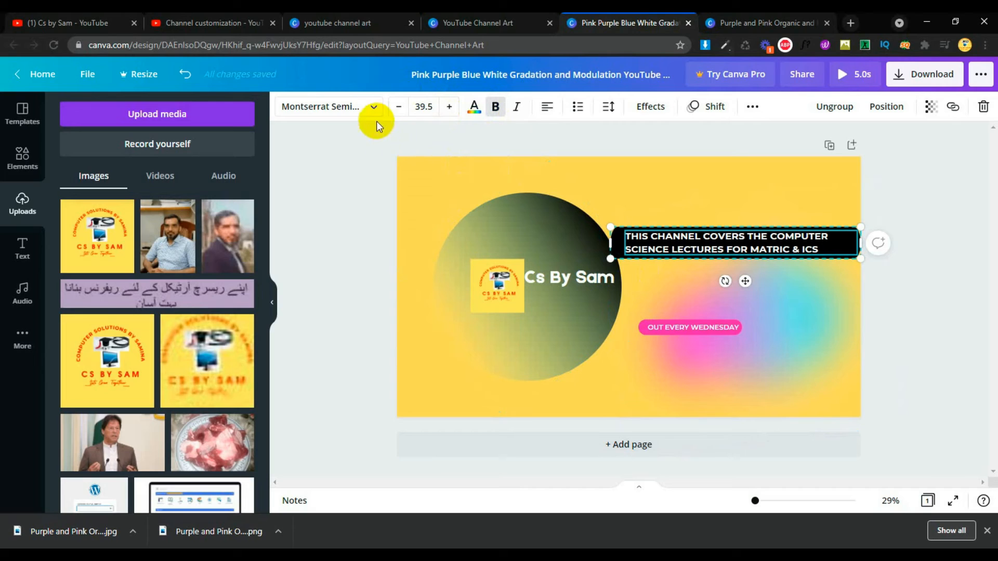
pyautogui.click(372, 107)
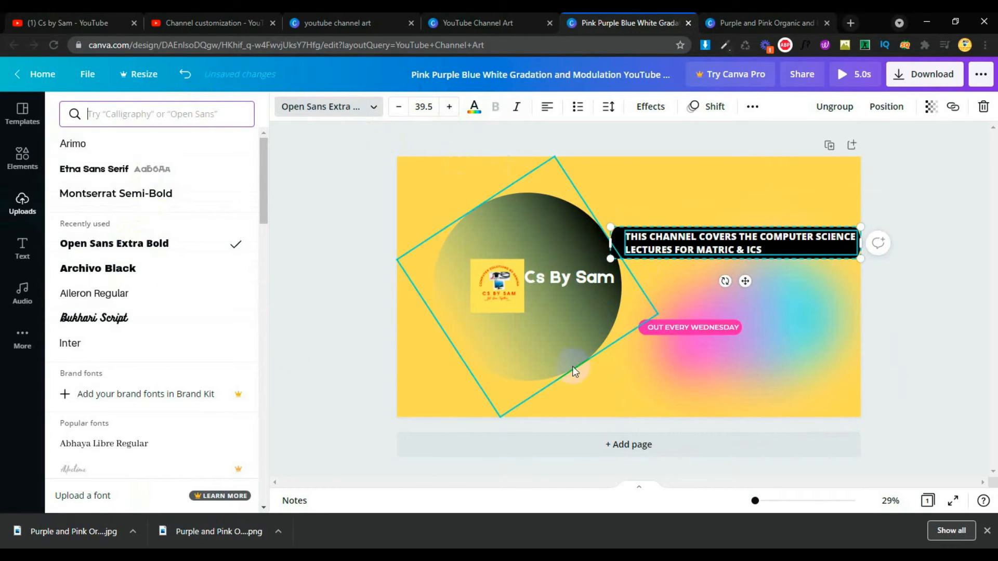
# Move "Out Every Wednesday" beneath the black label and rewrite it as "TECHNICAL VIDEOS , SOLVED PAPER, WORDPRESS, WEBSITE DESIGNNING" in black on light grey
pyautogui.moveTo(702, 329); pyautogui.dragTo(703, 277)
pyautogui.doubleClick(703, 277)
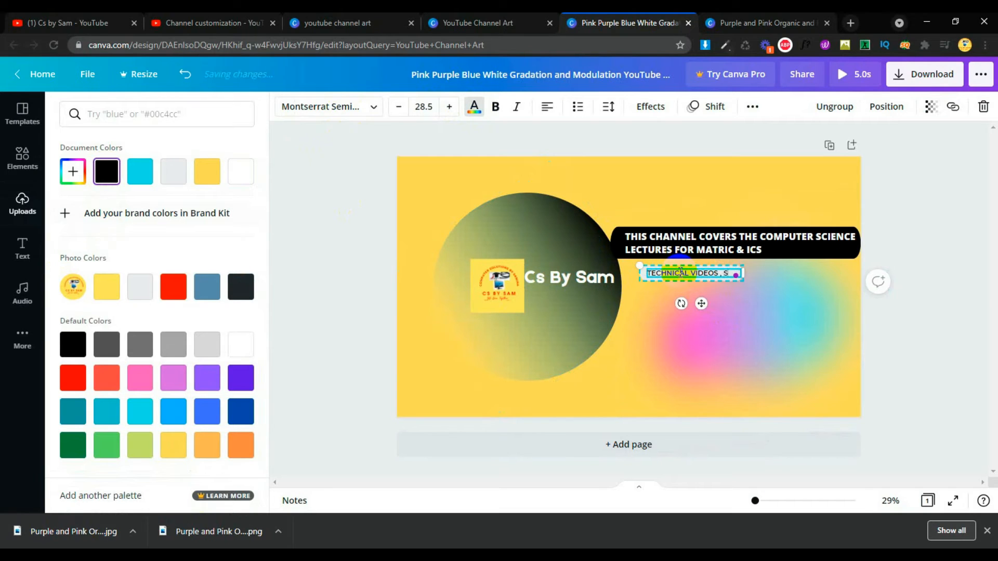
pyautogui.write('OLVED PAPER, WORD')
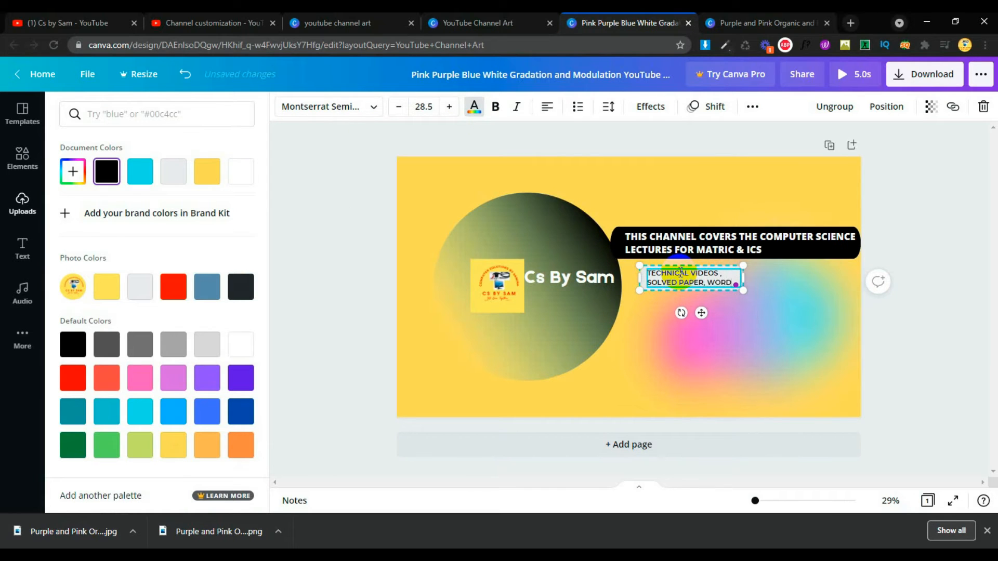
pyautogui.write('PRESS')
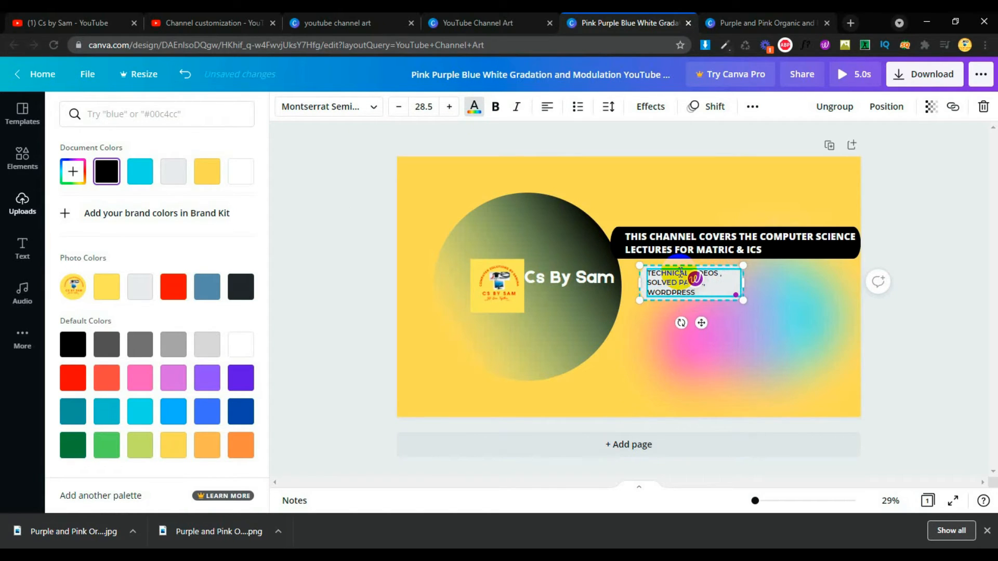
pyautogui.write(', WEBSITE DESIGNNING')
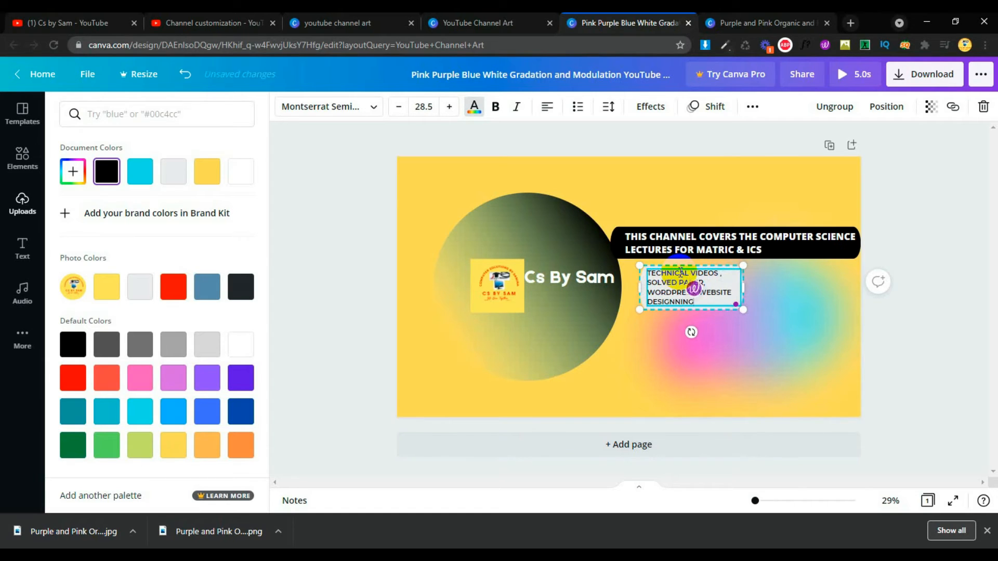
# Widen the light grey label so its text fits on two lines and position it beneath the black label
pyautogui.moveTo(744, 310); pyautogui.dragTo(740, 309)
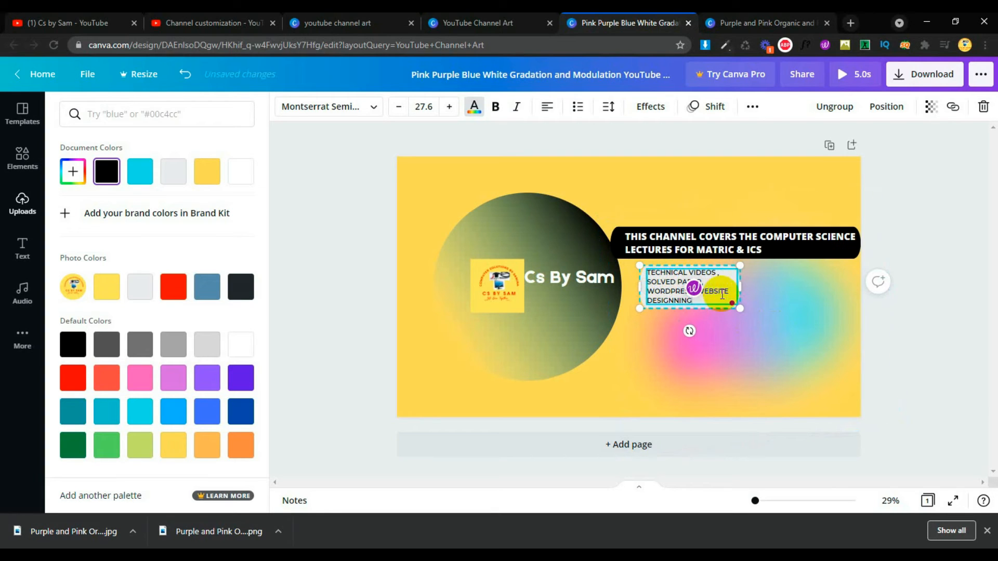
pyautogui.moveTo(744, 288); pyautogui.dragTo(864, 335)
pyautogui.moveTo(664, 274); pyautogui.dragTo(644, 285)
pyautogui.click(660, 303)
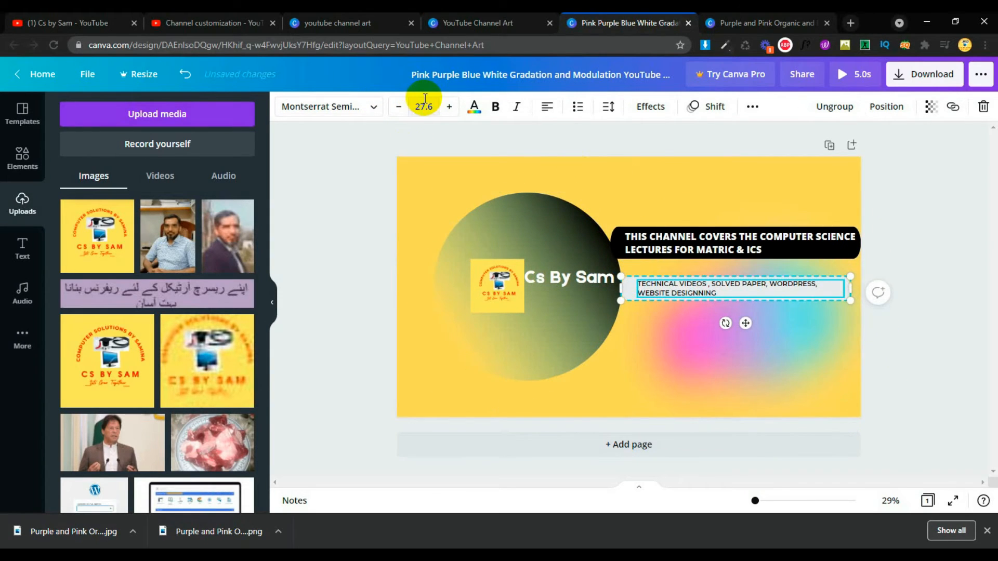
# Set the light grey label's text to Open Sans Extra Bold at size 31.6
pyautogui.click(448, 109)
pyautogui.click(447, 109)
pyautogui.click(447, 108)
pyautogui.click(447, 109)
pyautogui.click(495, 107)
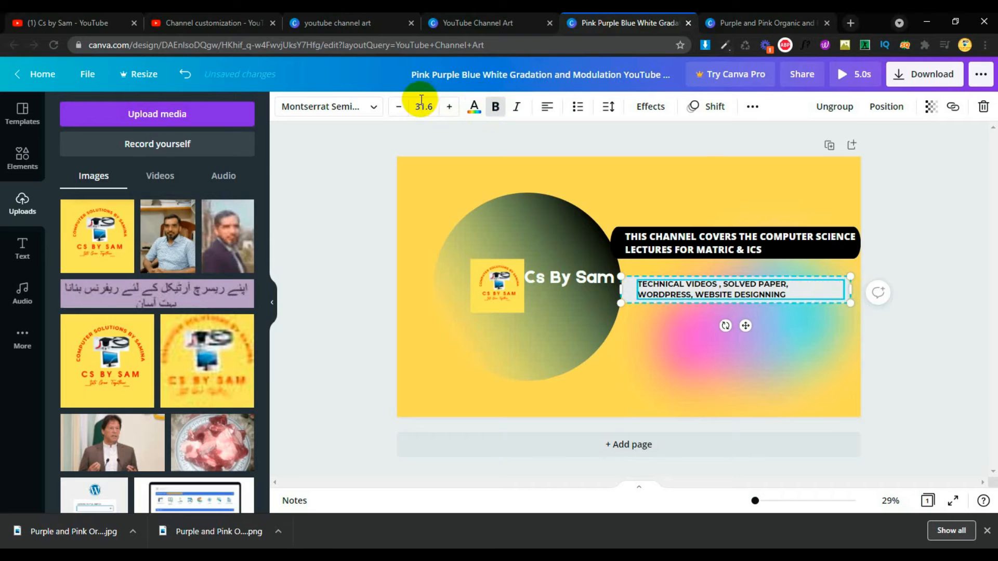
pyautogui.click(377, 107)
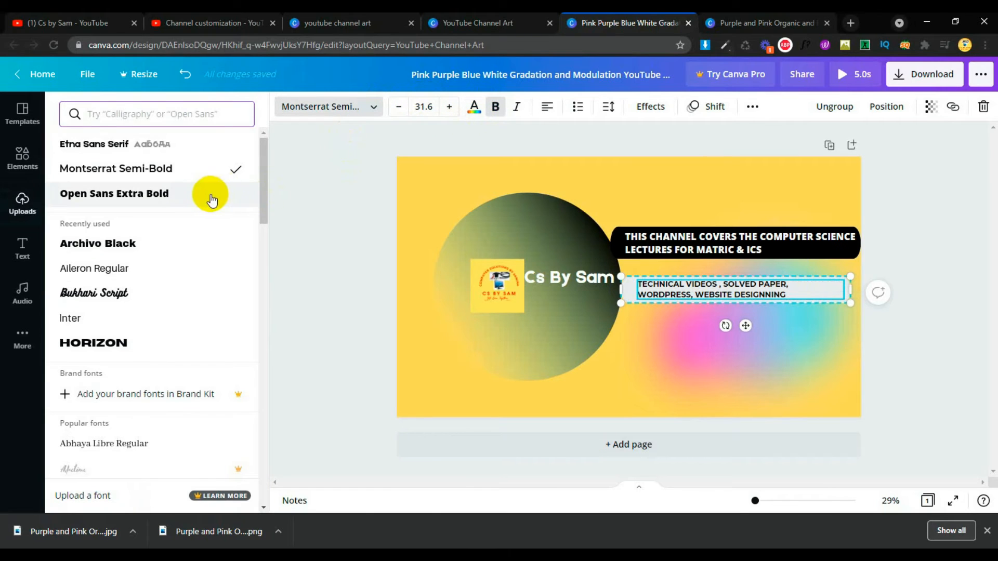
pyautogui.click(206, 194)
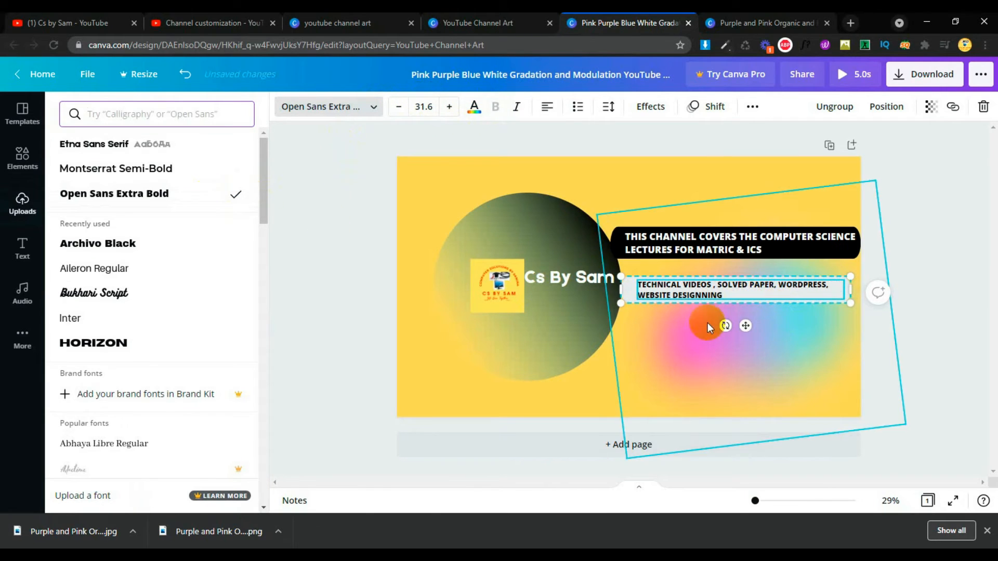
# Enlarge the logo over the large circle and the "Cs By Sam" title to size 145, placing the title below the grey label
pyautogui.click(668, 360)
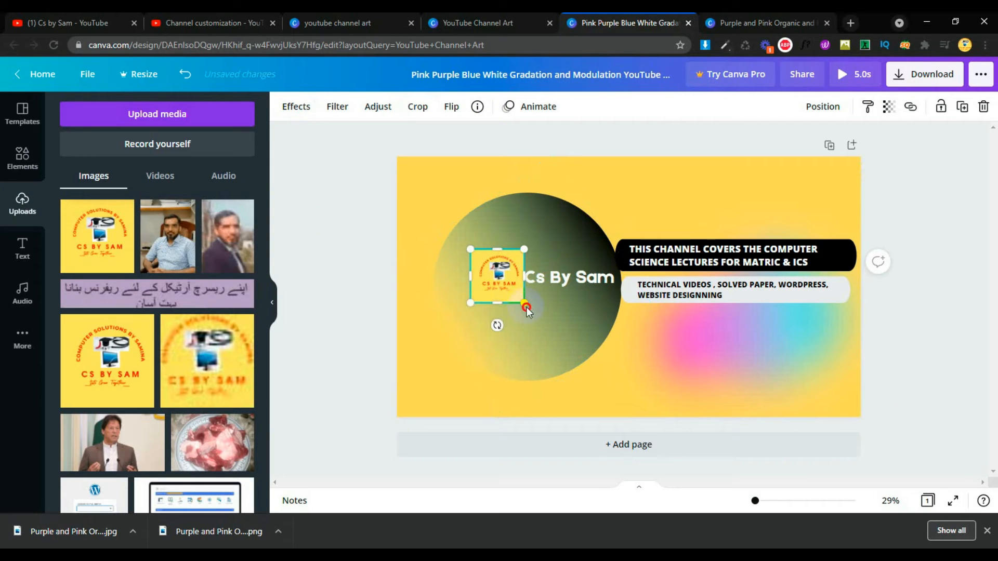
pyautogui.moveTo(525, 306); pyautogui.dragTo(603, 413)
pyautogui.moveTo(558, 354); pyautogui.dragTo(489, 265)
pyautogui.moveTo(585, 282); pyautogui.dragTo(648, 330)
pyautogui.click(542, 237)
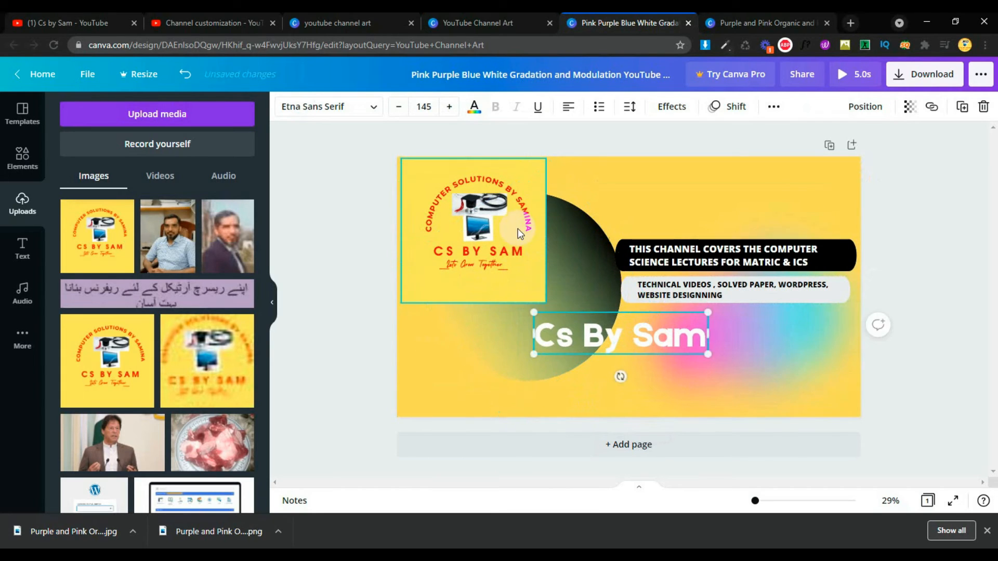
pyautogui.moveTo(542, 237); pyautogui.dragTo(581, 241)
pyautogui.click(560, 350)
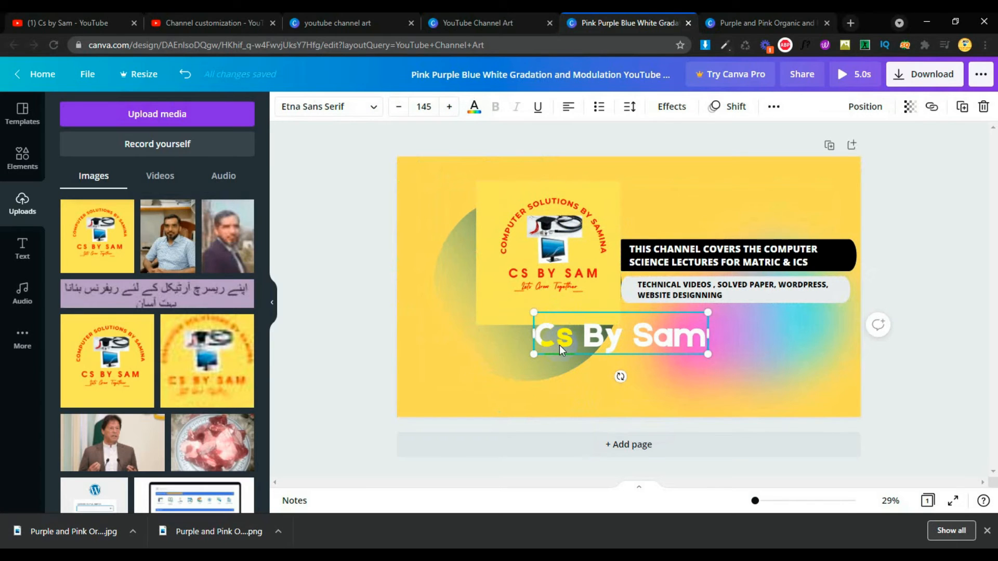
pyautogui.click(539, 399)
pyautogui.moveTo(570, 274); pyautogui.dragTo(577, 292)
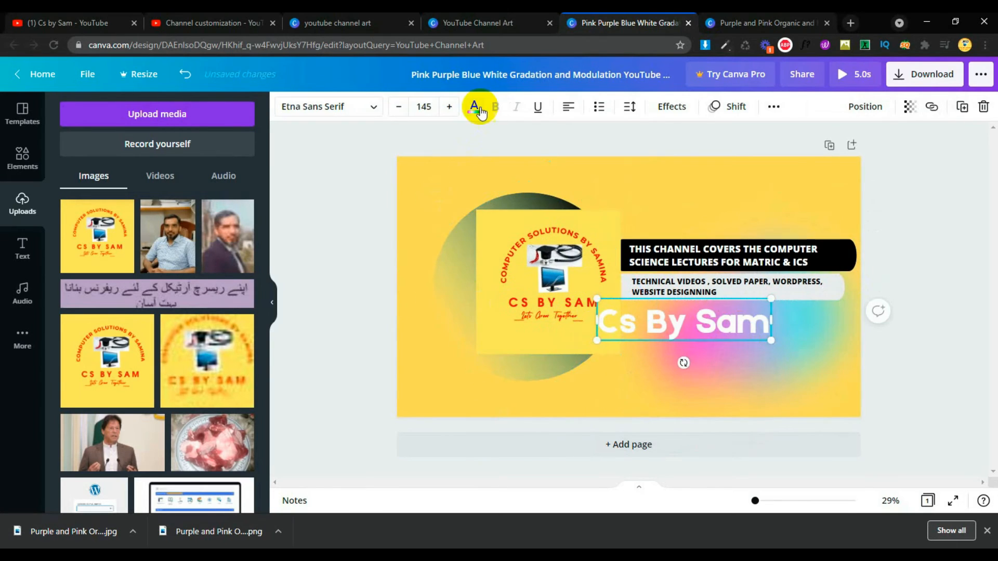
# Change the "Cs By Sam" title's text colour to black
pyautogui.click(475, 107)
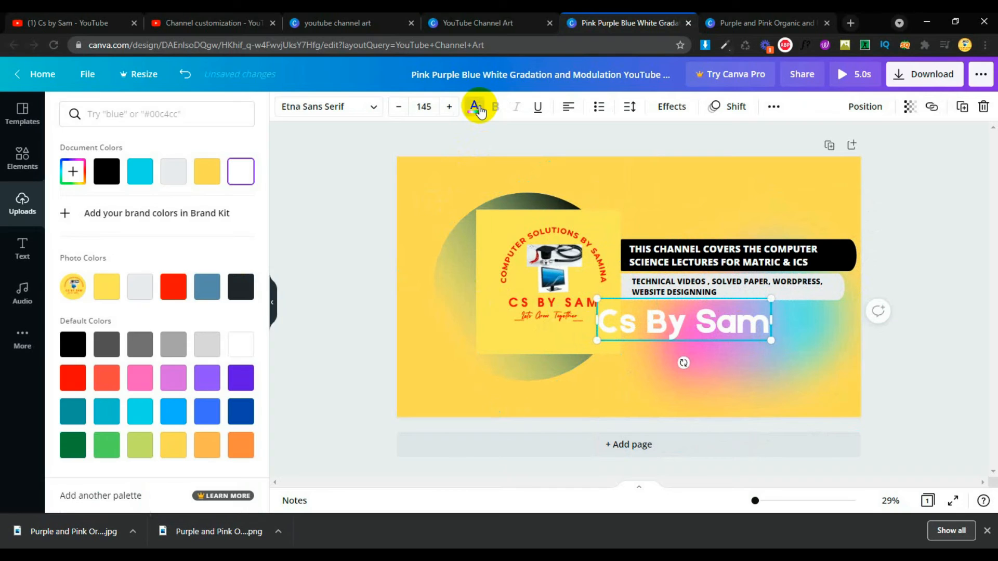
pyautogui.click(106, 171)
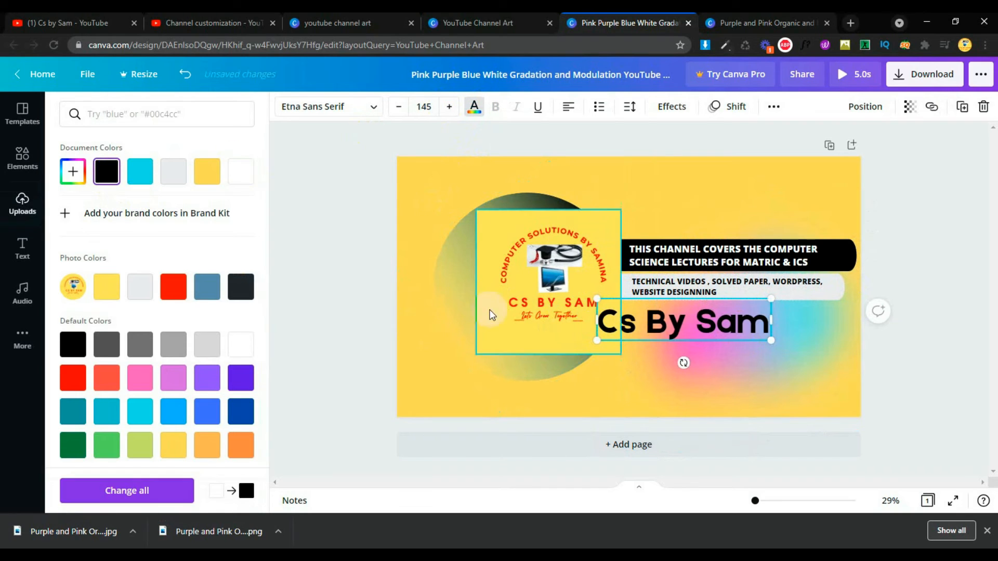
pyautogui.press('Escape')
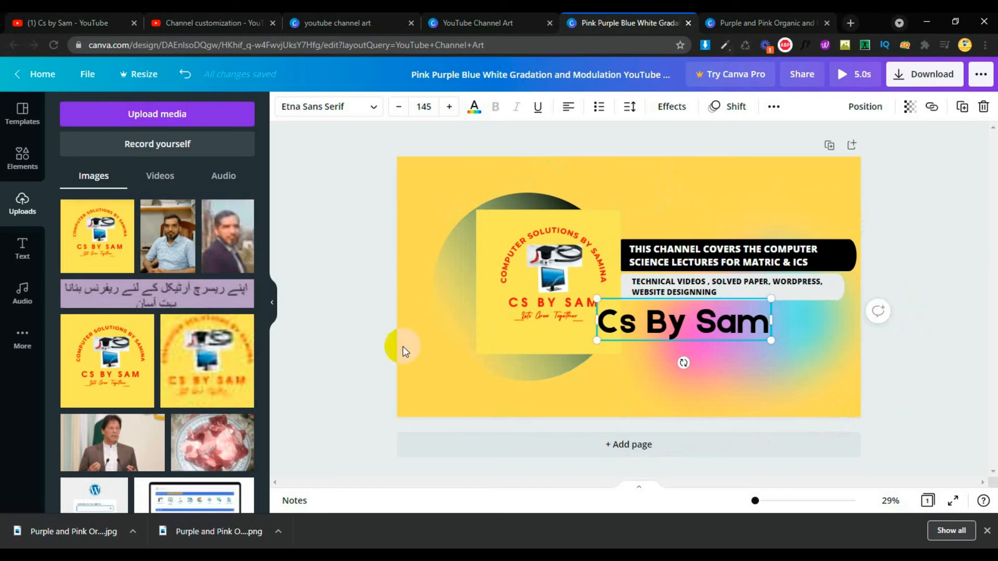
# Look through the text, audio, element and app integration content available for the design
pyautogui.click(22, 248)
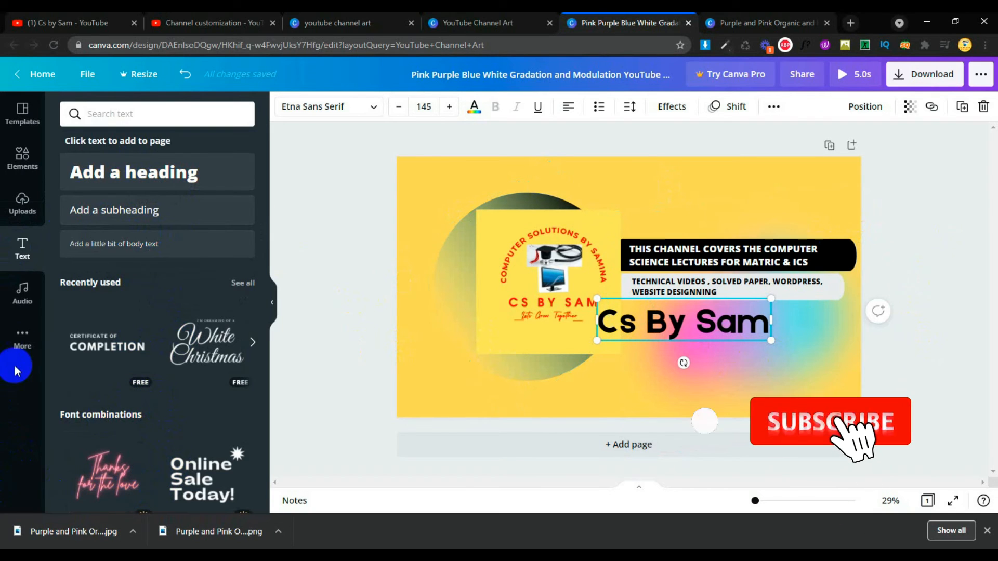
pyautogui.click(22, 301)
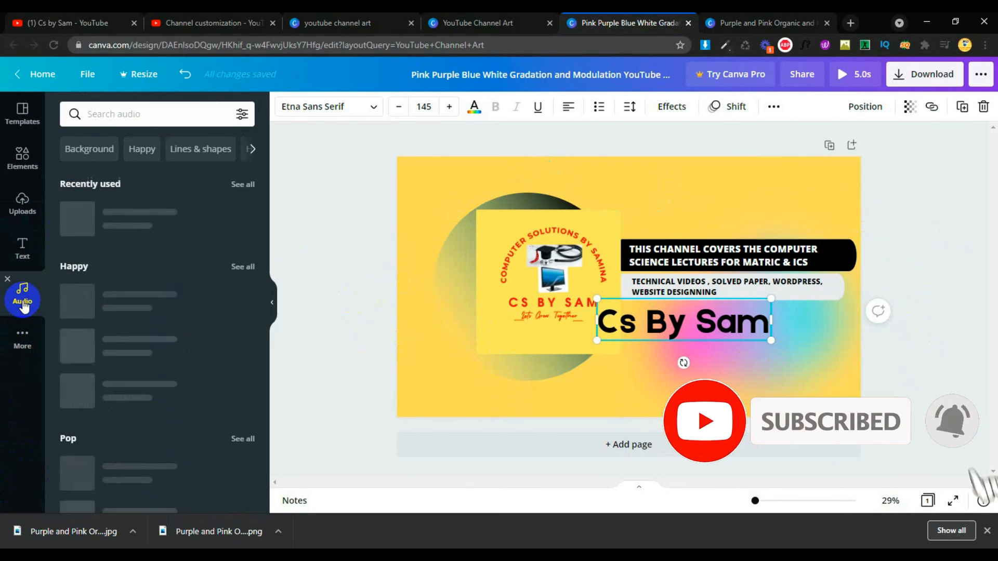
pyautogui.click(22, 166)
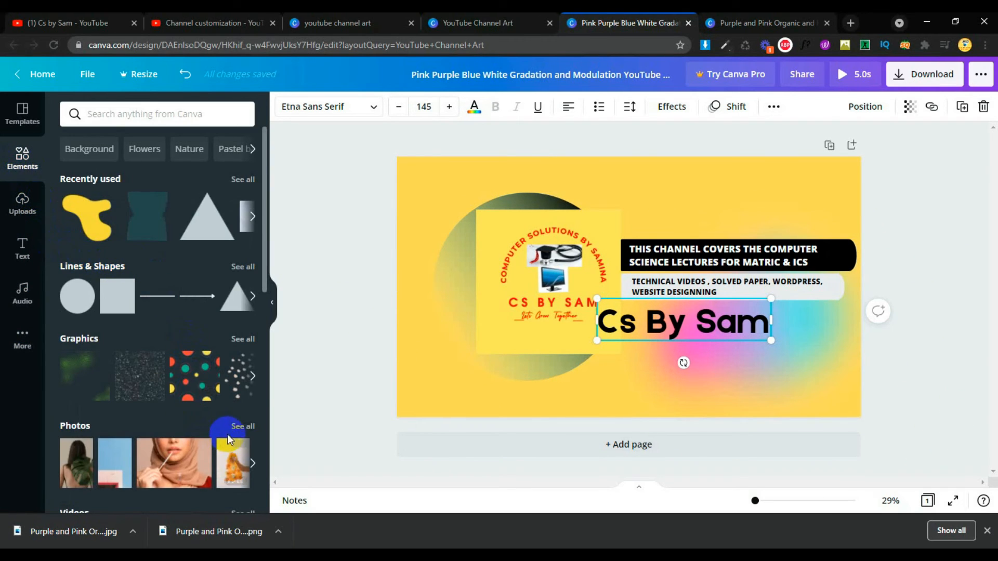
pyautogui.scroll(-3, 134, 343)
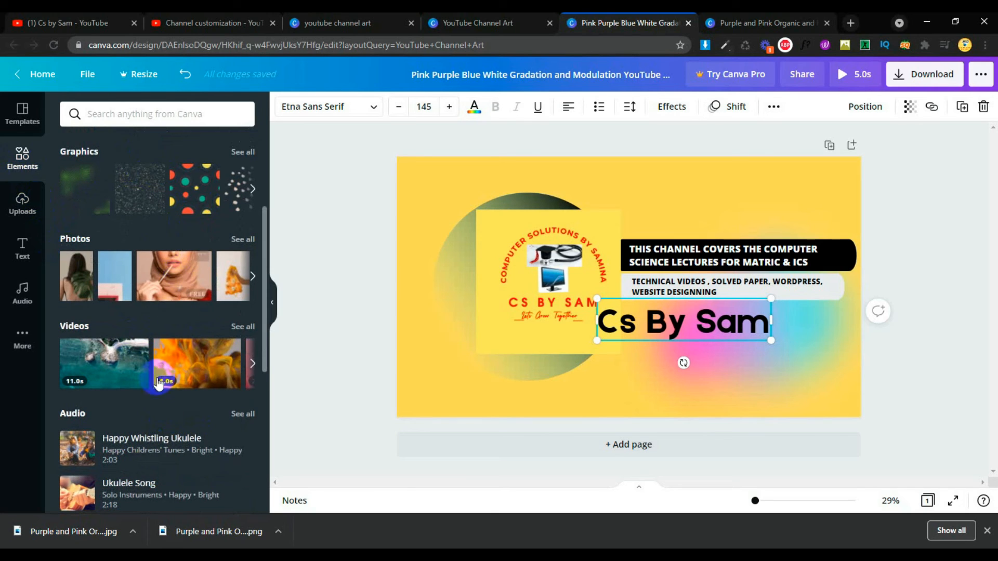
pyautogui.click(22, 340)
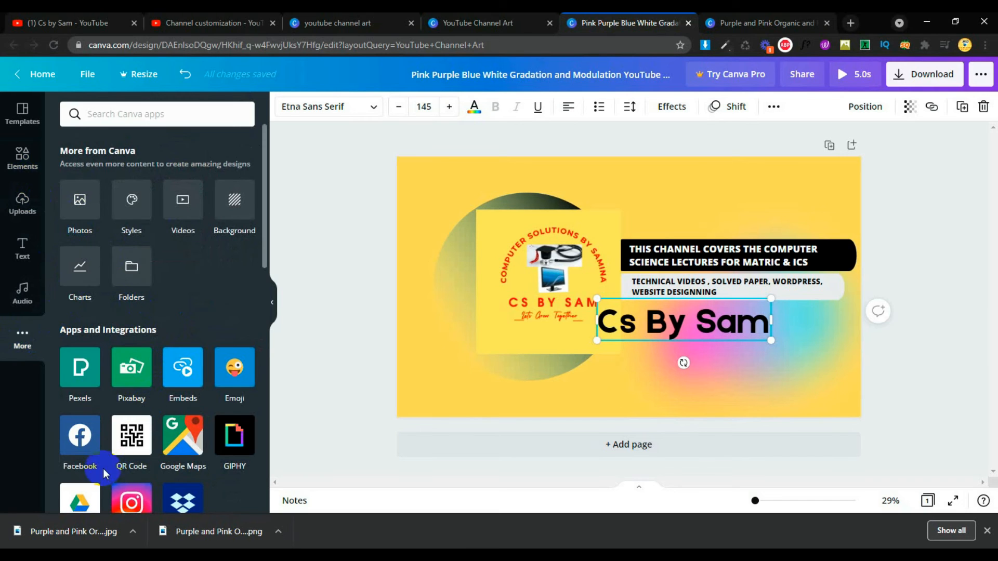
pyautogui.scroll(-3, 154, 439)
pyautogui.scroll(3, 158, 432)
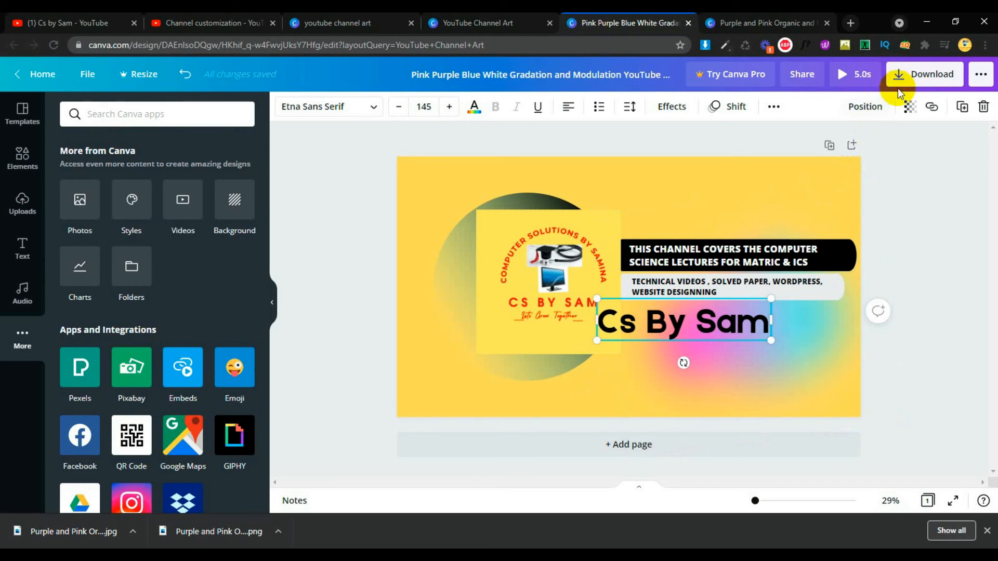
# Review the file types offered for downloading the banner, leaving the choice unchanged
pyautogui.click(949, 83)
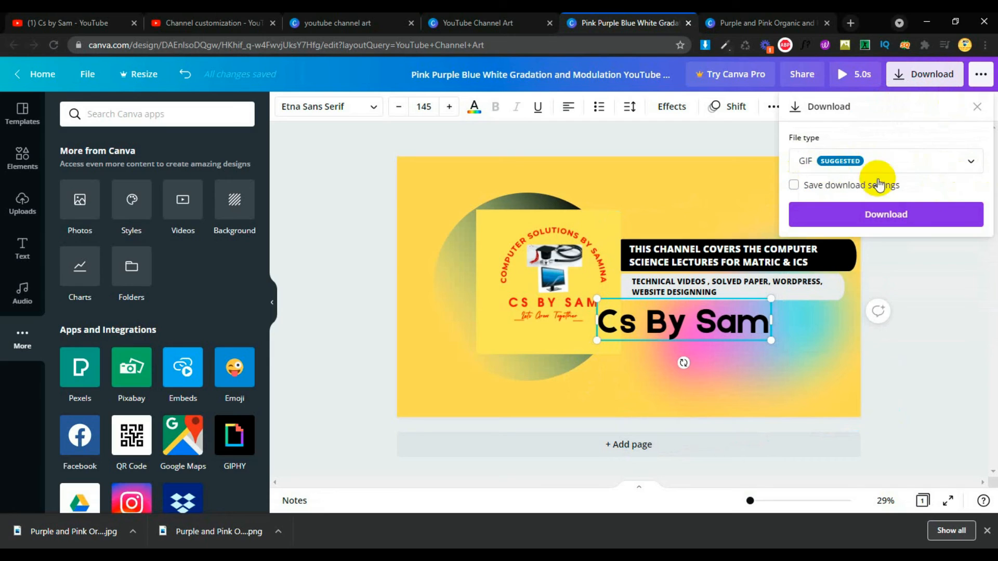
pyautogui.click(969, 164)
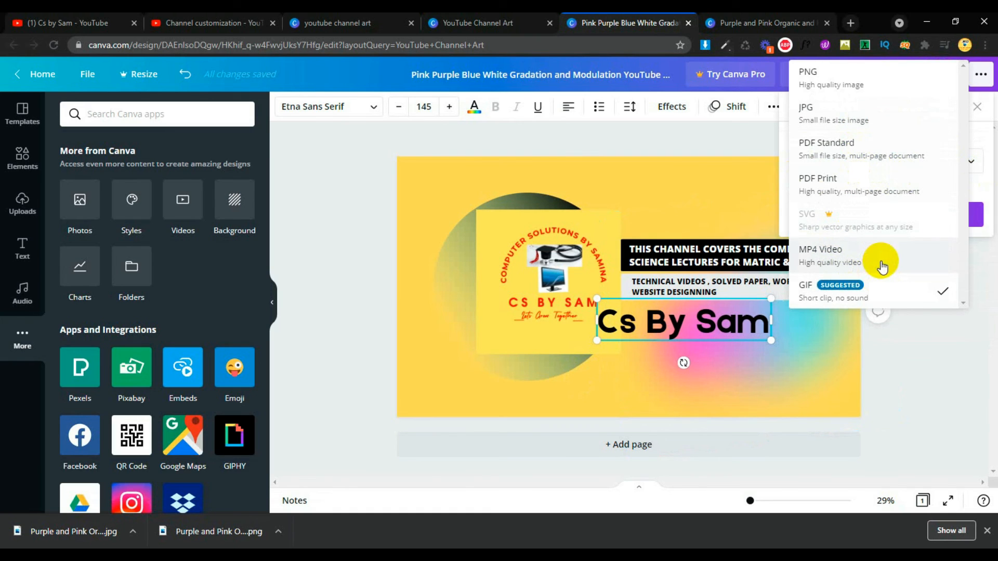
pyautogui.click(850, 347)
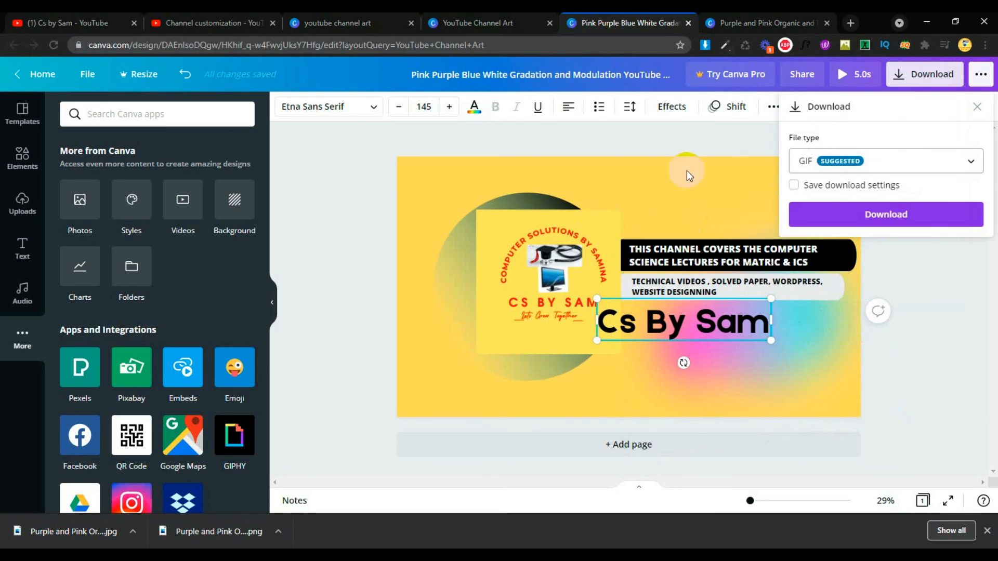
pyautogui.click(672, 106)
# Play the banner's animated preview and return to the editor
pyautogui.click(859, 82)
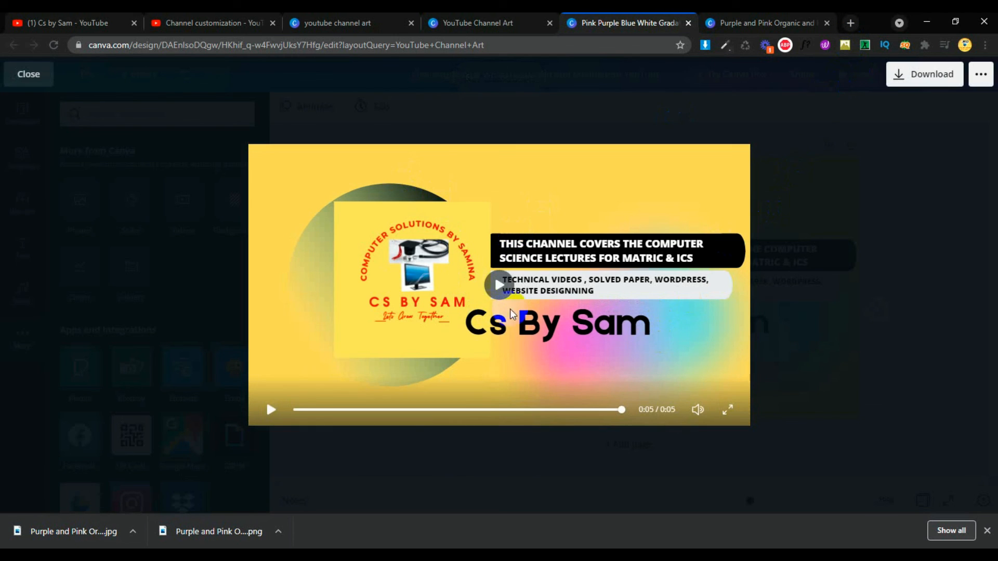
pyautogui.click(500, 286)
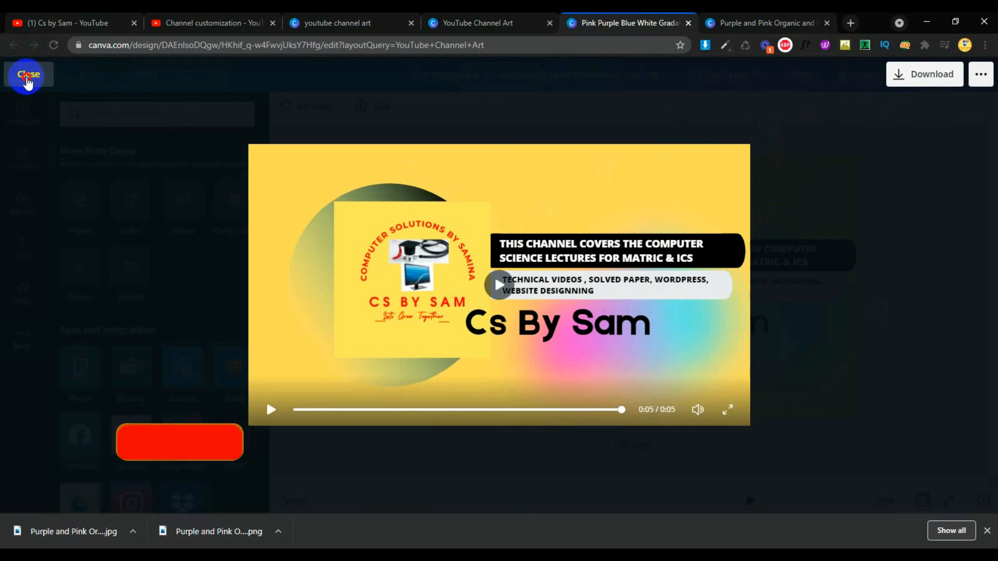
pyautogui.click(27, 75)
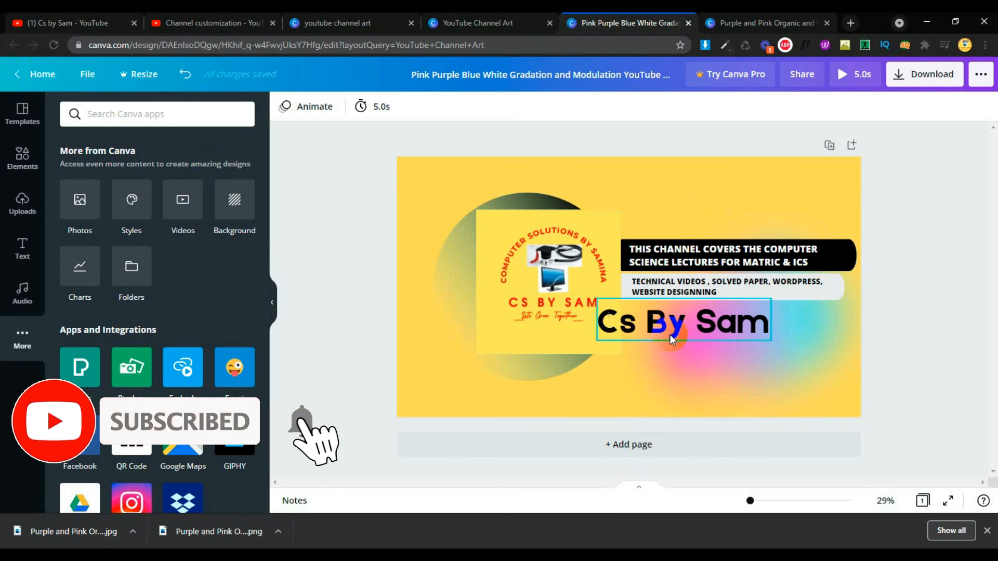